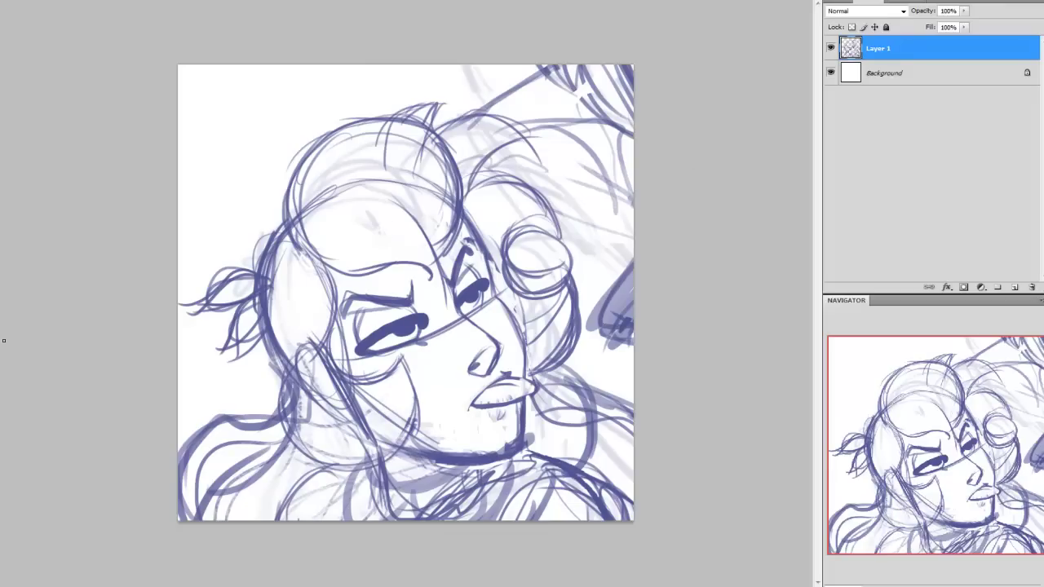
# Check the foreground colour picker and dismiss it without changing the colour.
pyautogui.press('F6')
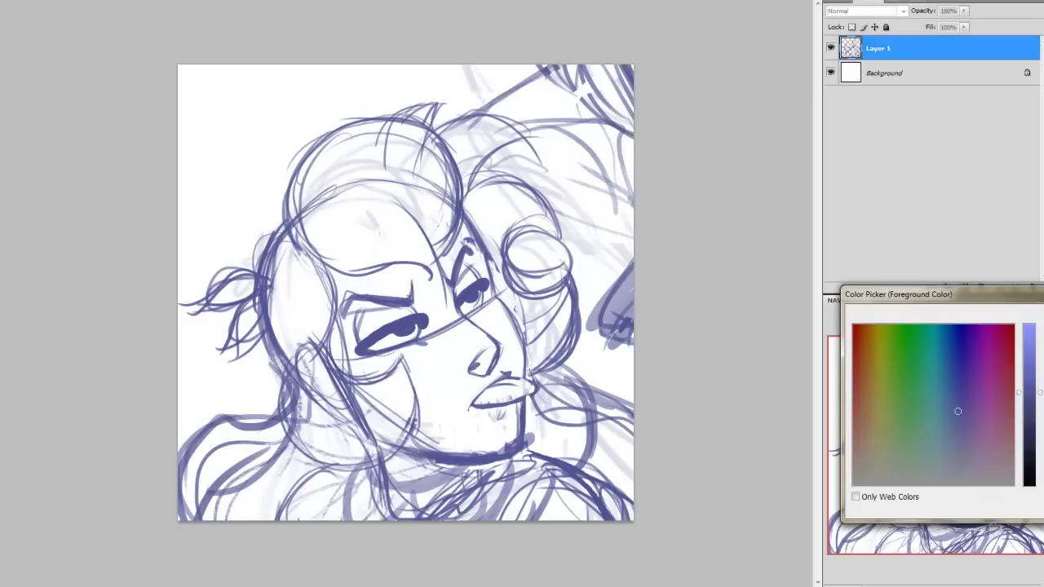
pyautogui.press('Escape')
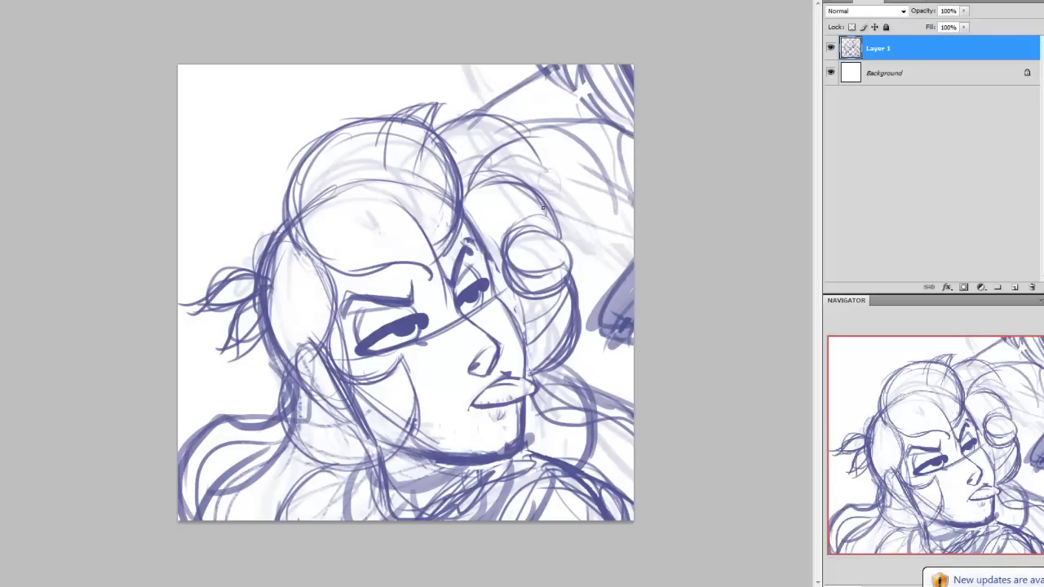
pyautogui.moveTo(540, 189)
pyautogui.mouseDown()
pyautogui.moveTo(509, 195)
pyautogui.moveTo(549, 218)
pyautogui.mouseUp()
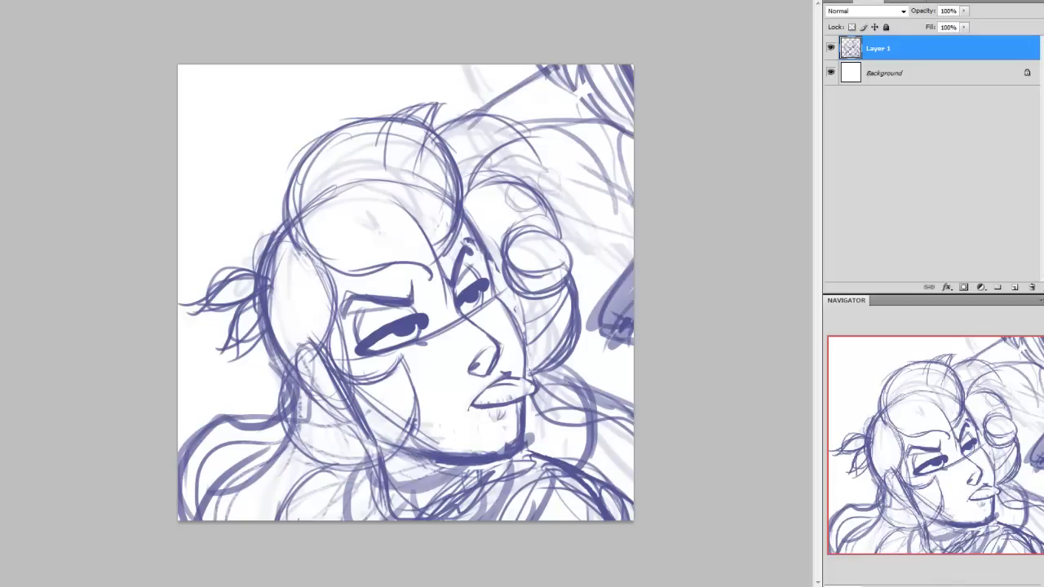
# Confirm in Image Size that the sketch stays 1080 × 1080 pixels at 300 ppi.
pyautogui.hotkey('alt', 'i')
pyautogui.click(25, 46)
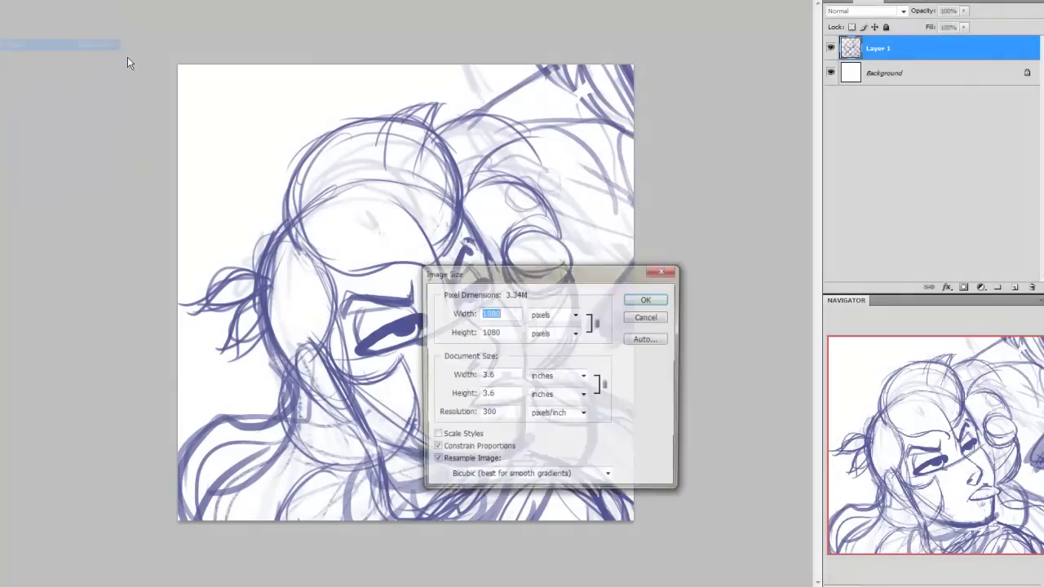
pyautogui.moveTo(553, 271); pyautogui.dragTo(742, 119)
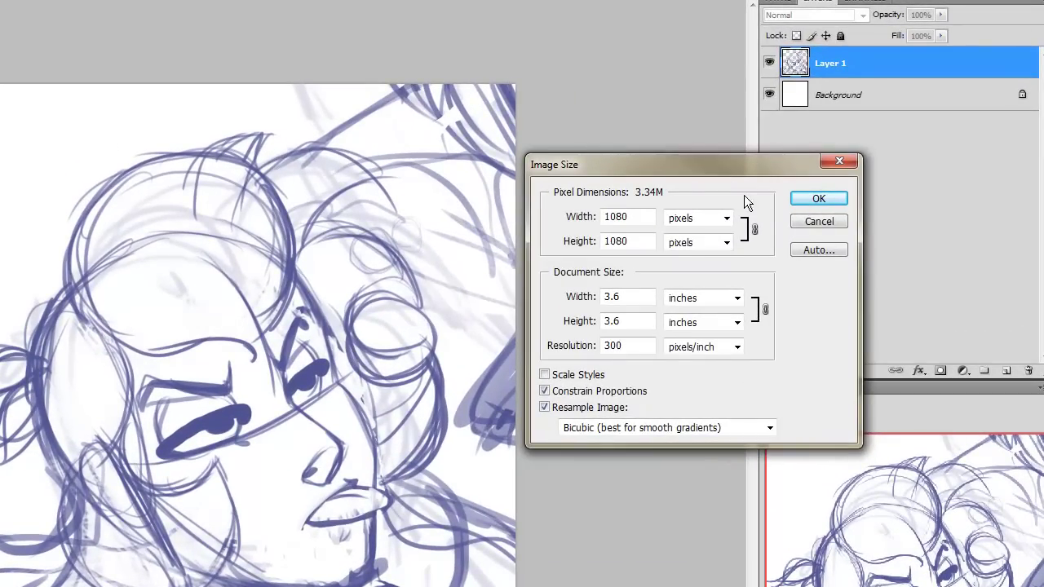
pyautogui.moveTo(817, 127); pyautogui.dragTo(826, 124)
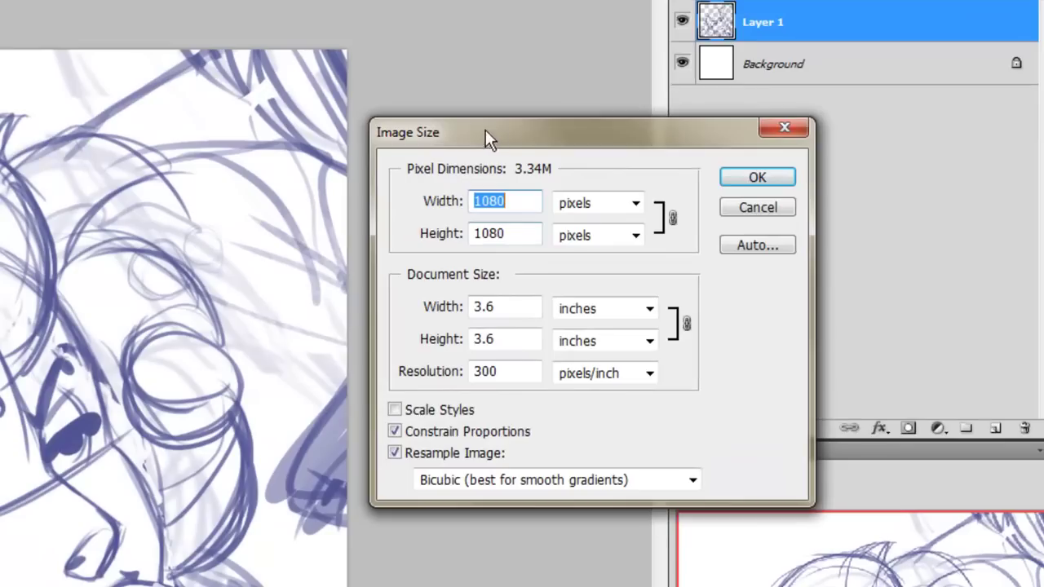
pyautogui.moveTo(487, 136)
pyautogui.mouseDown()
pyautogui.moveTo(501, 118)
pyautogui.moveTo(500, 135)
pyautogui.moveTo(482, 144)
pyautogui.mouseUp()
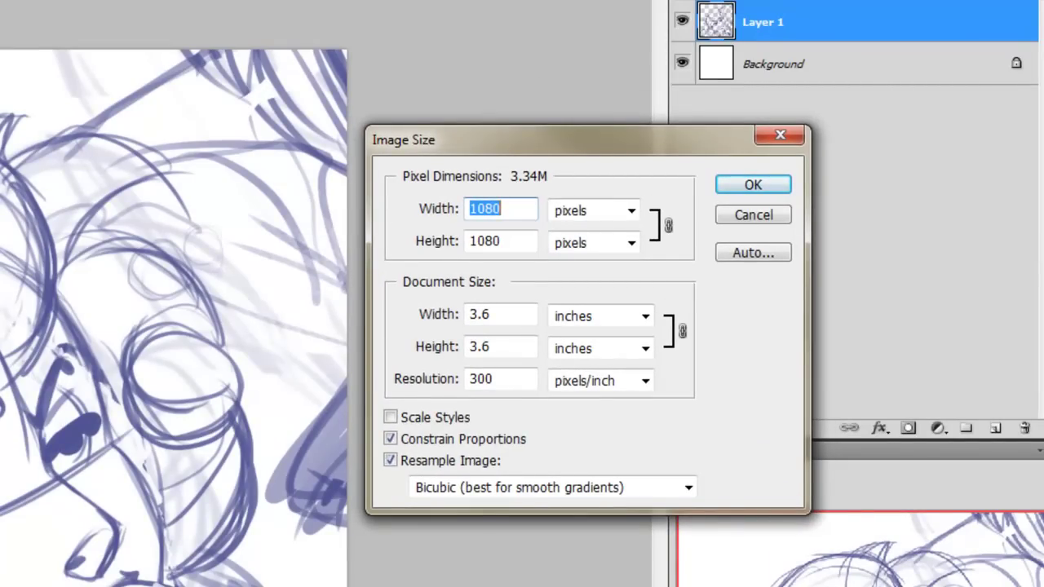
pyautogui.click(780, 182)
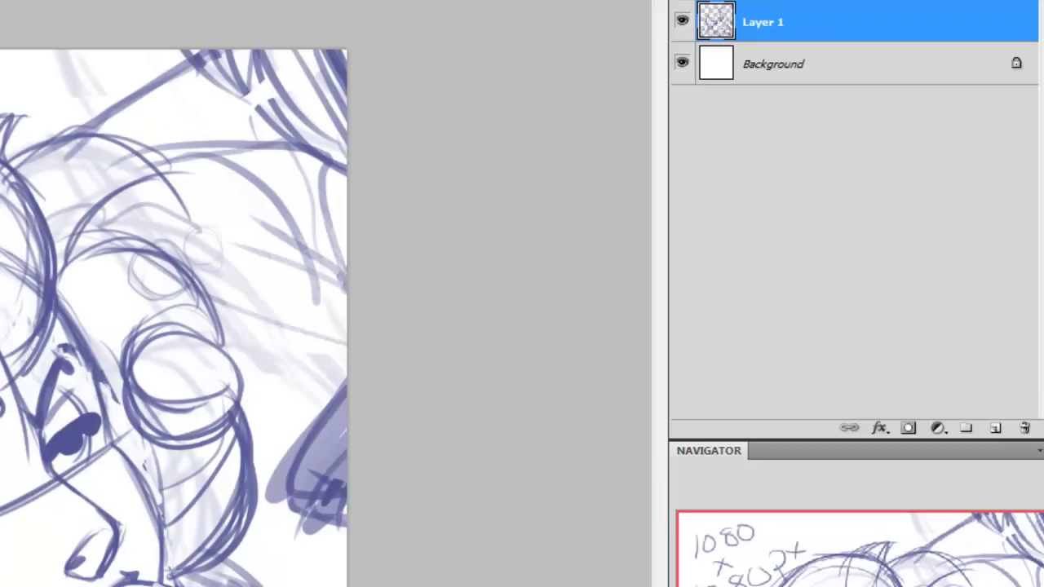
# Save a copy to the Desktop as JPEG 'inkingtutorial' at maximum quality 12.
pyautogui.hotkey('ctrl', 'o')
pyautogui.click(21, 41)
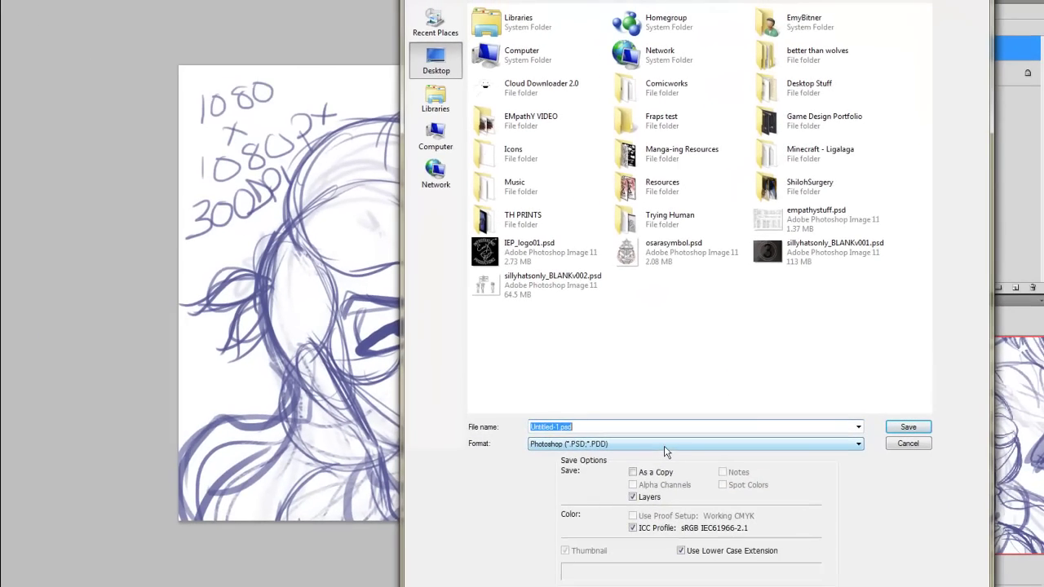
pyautogui.click(665, 445)
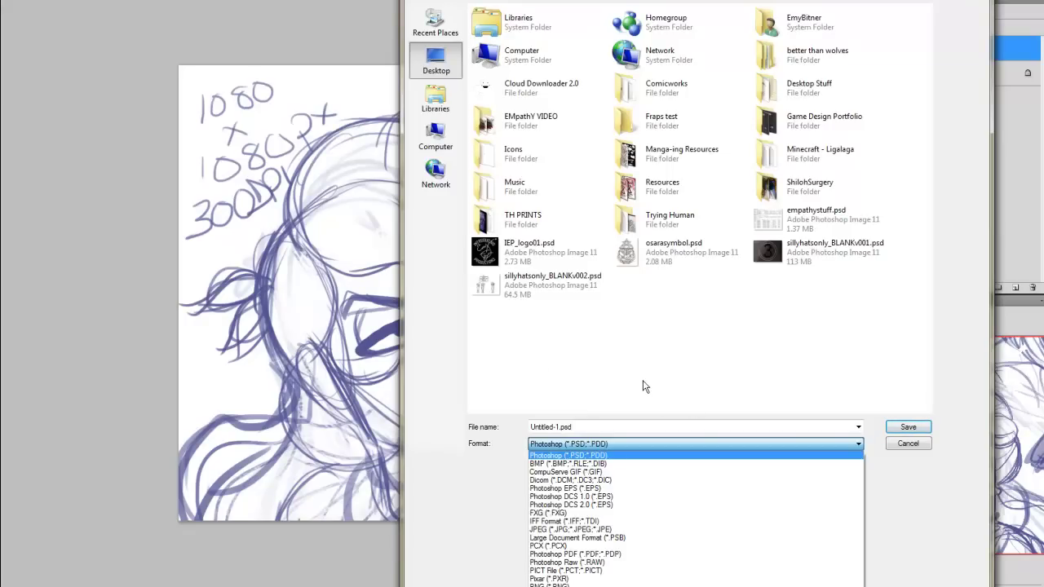
pyautogui.click(600, 532)
pyautogui.click(595, 427)
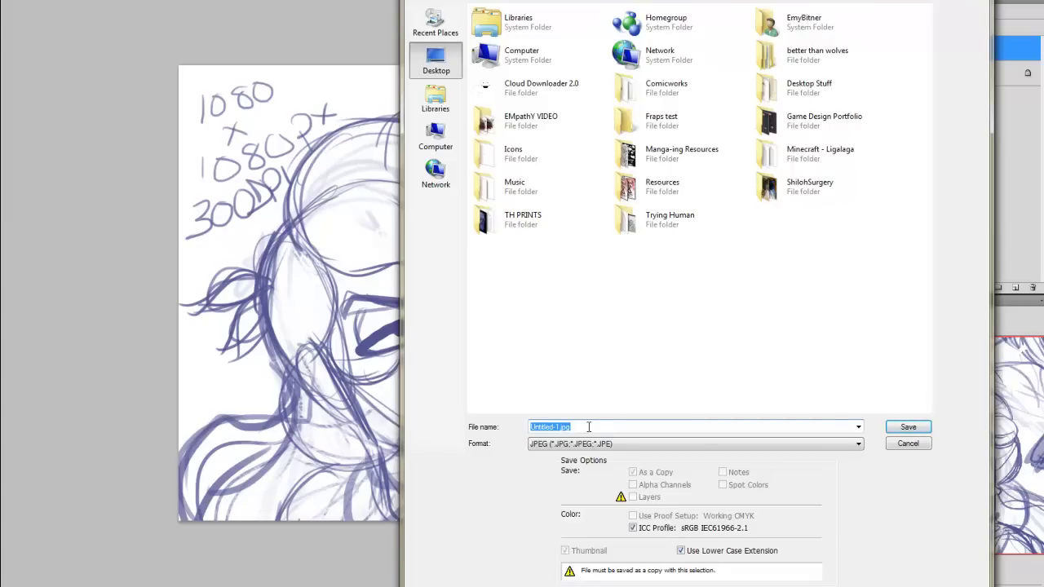
pyautogui.write('inkingtutorial')
pyautogui.press('Return')
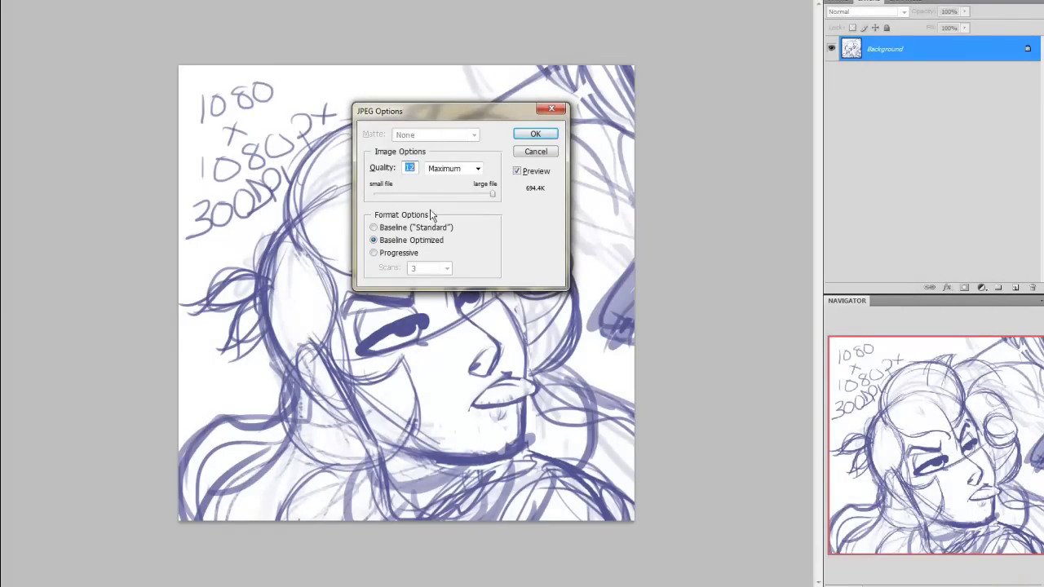
pyautogui.click(529, 135)
pyautogui.hotkey('ctrl', 'shift', 'alt', 'n')
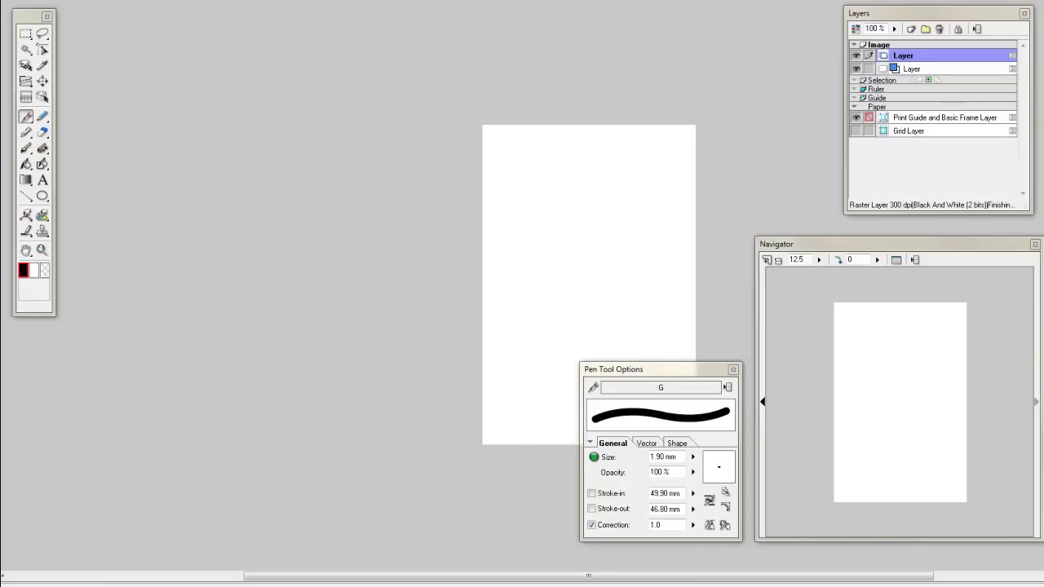
# Close the earlier portrait page with Ctrl+W, leaving no page open.
pyautogui.hotkey('ctrl', 'w')
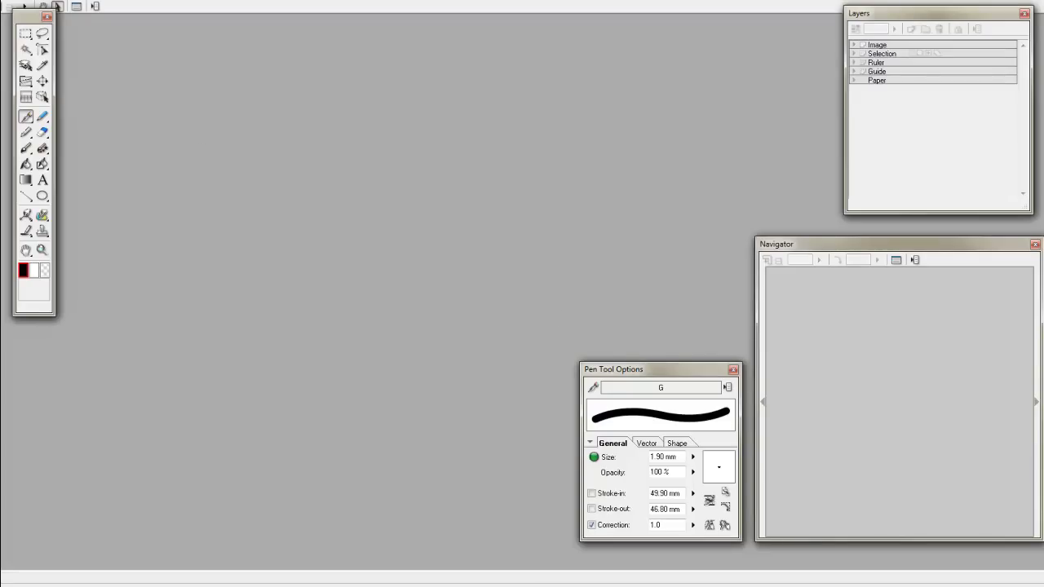
# Bring up New Page settings, proposing a 3285 × 1699 px monochrome page at 300 dpi.
pyautogui.hotkey('alt', 'f')
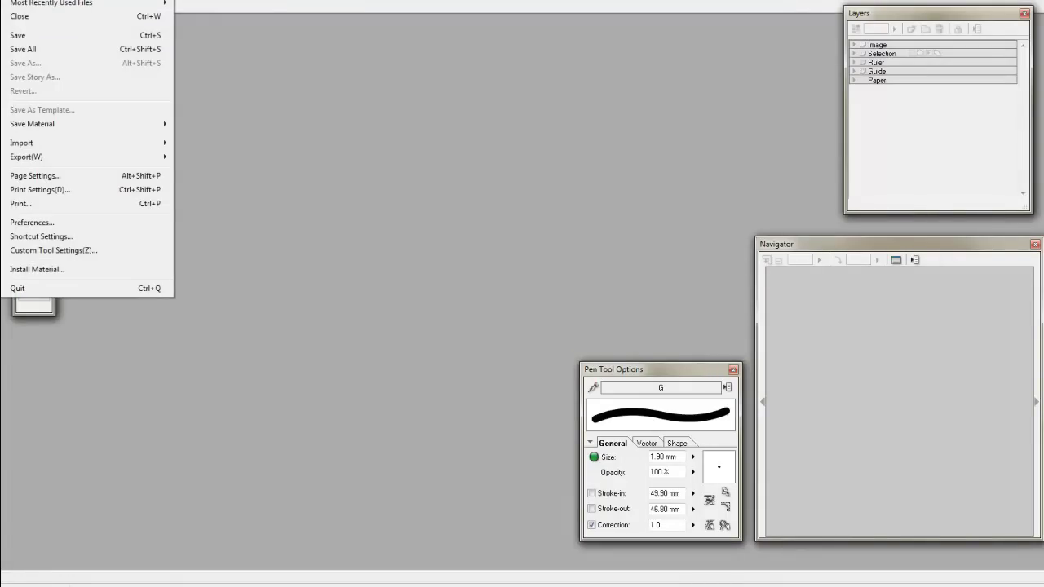
pyautogui.hotkey('ctrl', 'n')
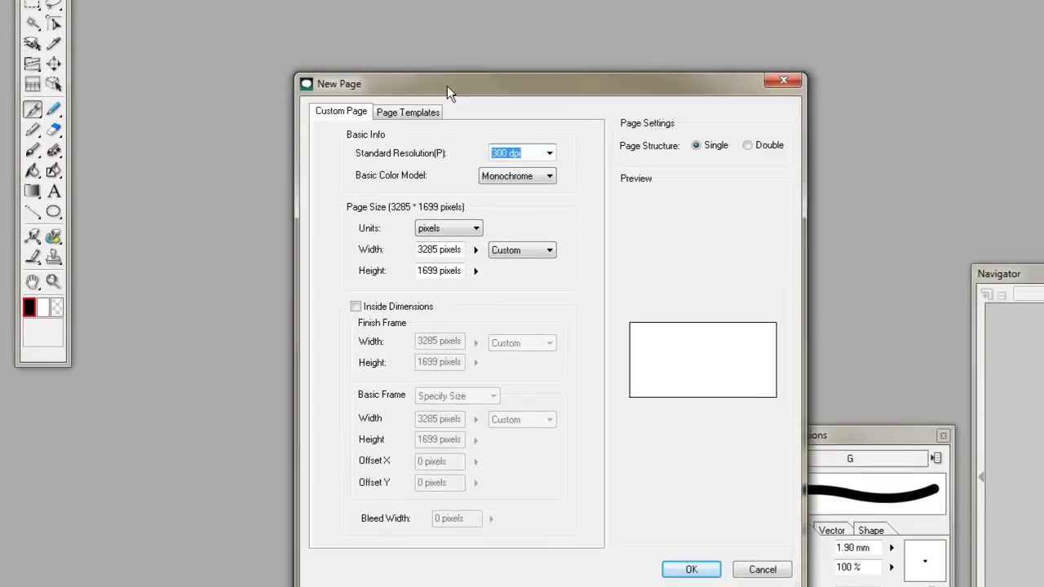
pyautogui.moveTo(386, 93); pyautogui.dragTo(279, 52)
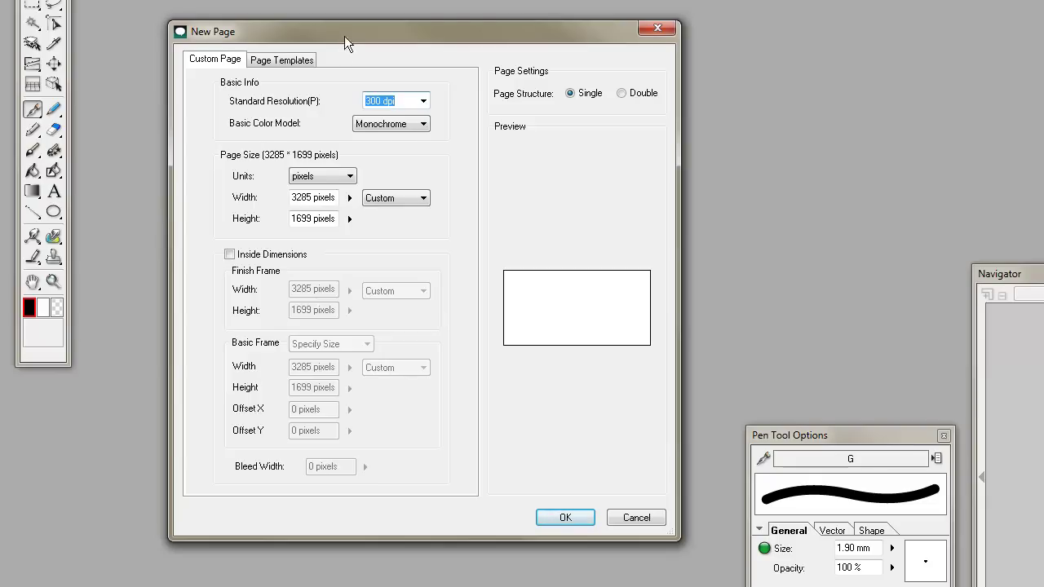
pyautogui.moveTo(344, 35); pyautogui.dragTo(353, 53)
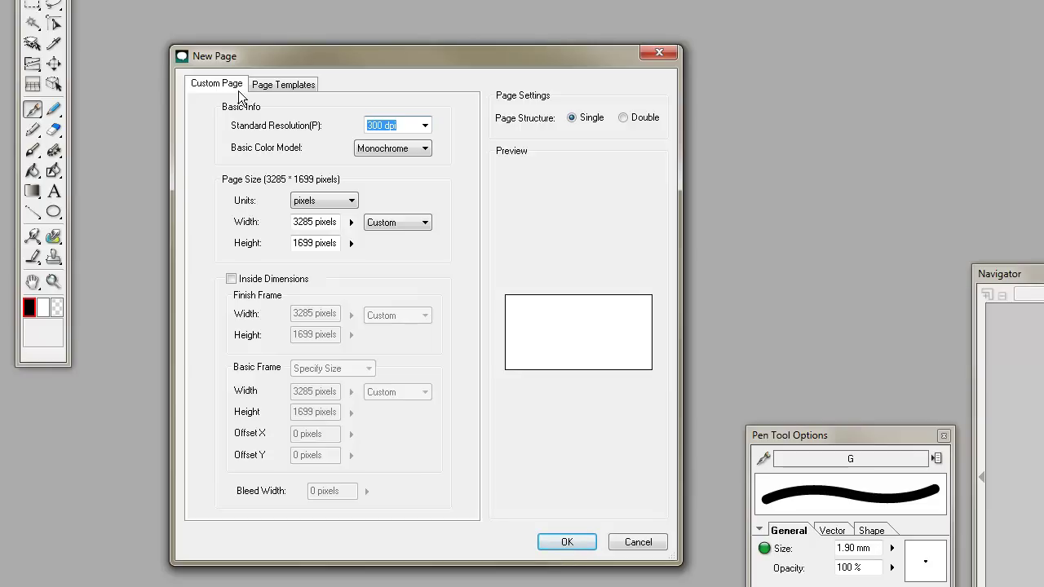
pyautogui.click(424, 125)
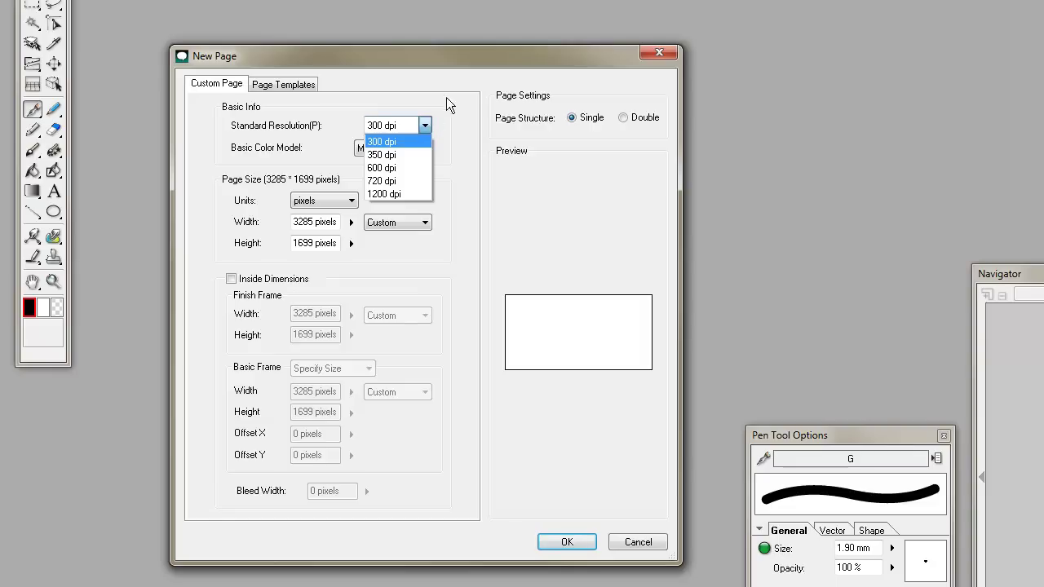
pyautogui.click(462, 95)
pyautogui.click(409, 150)
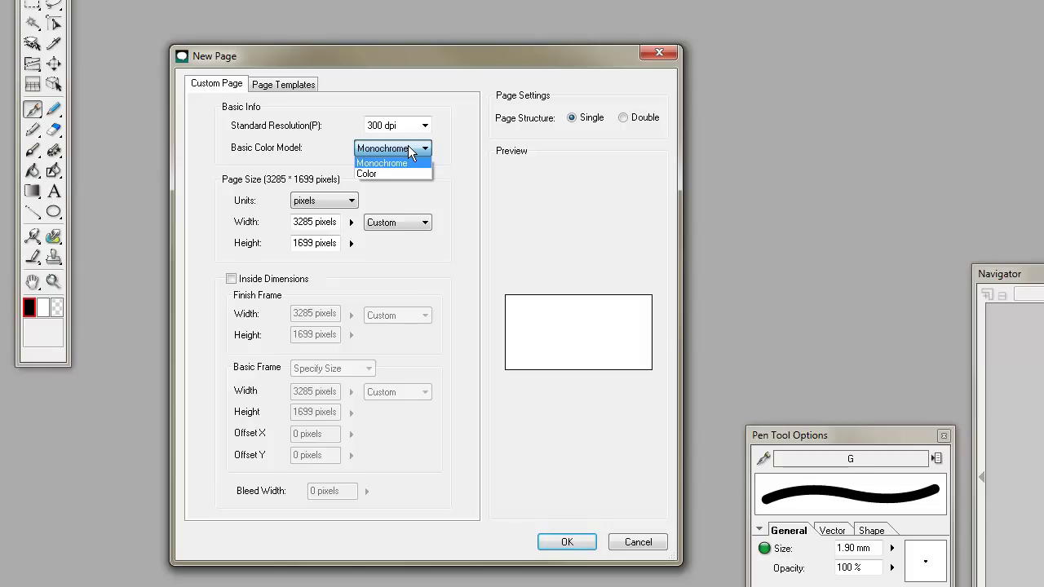
pyautogui.click(458, 191)
pyautogui.click(323, 200)
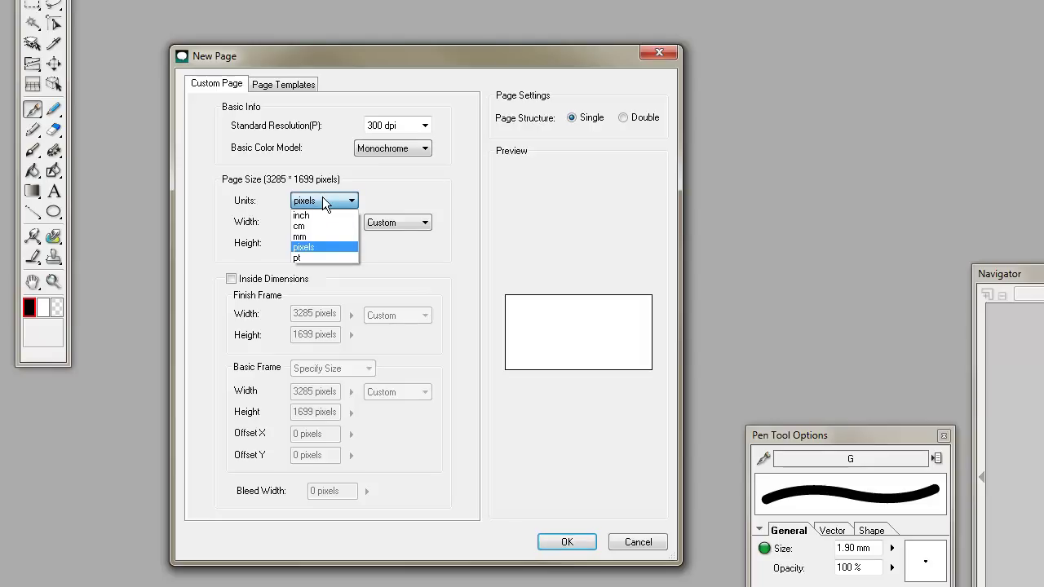
# Create a 1080 × 1080 pixel page in pixel units, with Inside Dimensions left off.
pyautogui.click(314, 246)
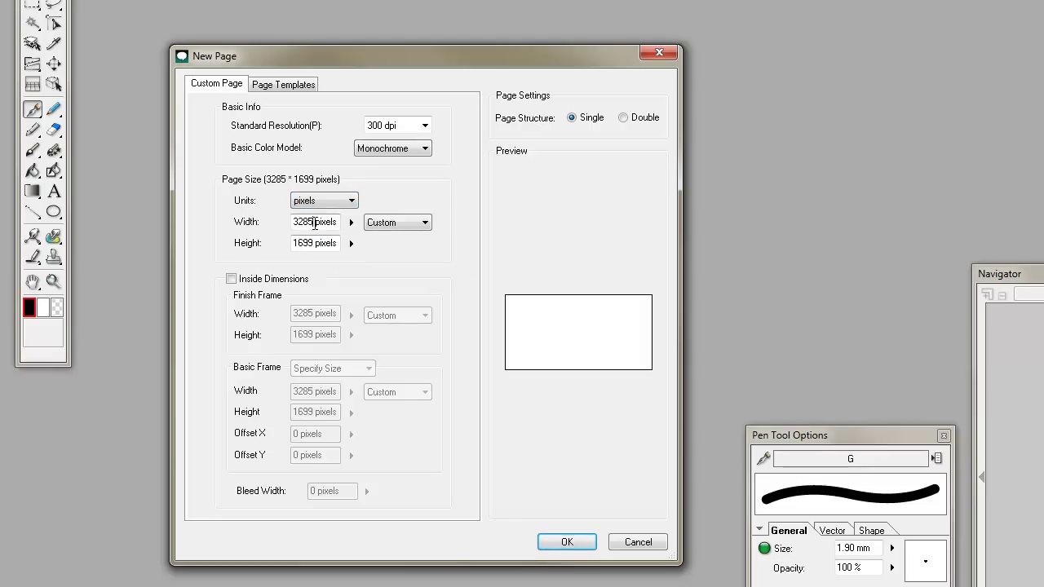
pyautogui.moveTo(315, 223); pyautogui.dragTo(250, 219)
pyautogui.write('1080')
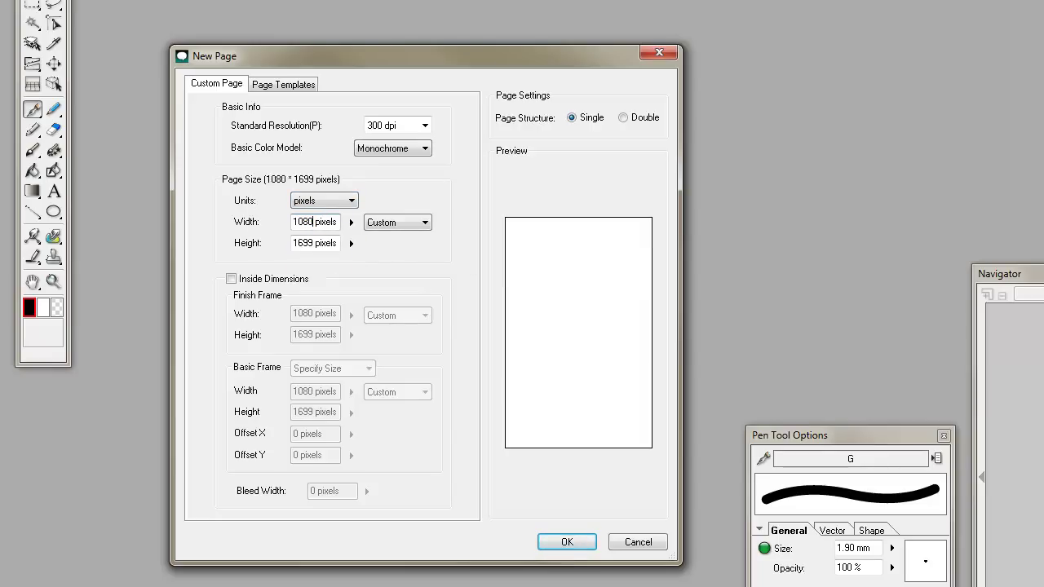
pyautogui.moveTo(320, 245); pyautogui.dragTo(265, 237)
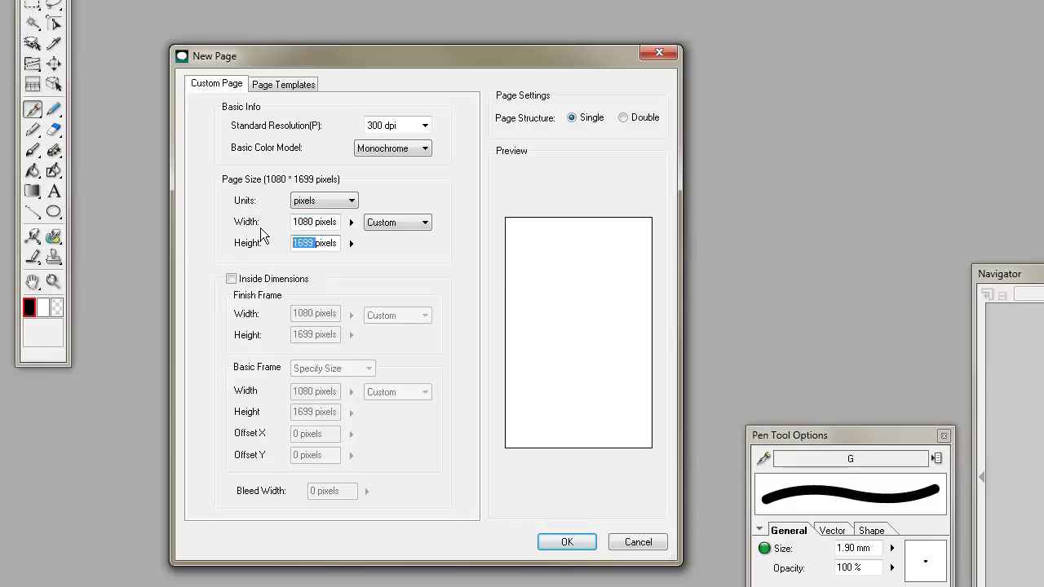
pyautogui.write('1080')
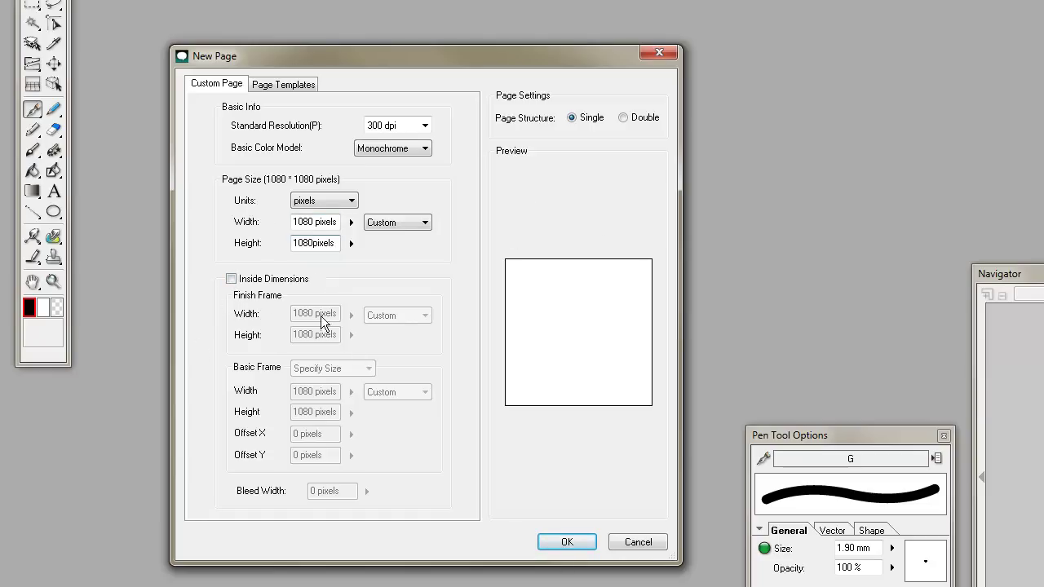
pyautogui.click(231, 279)
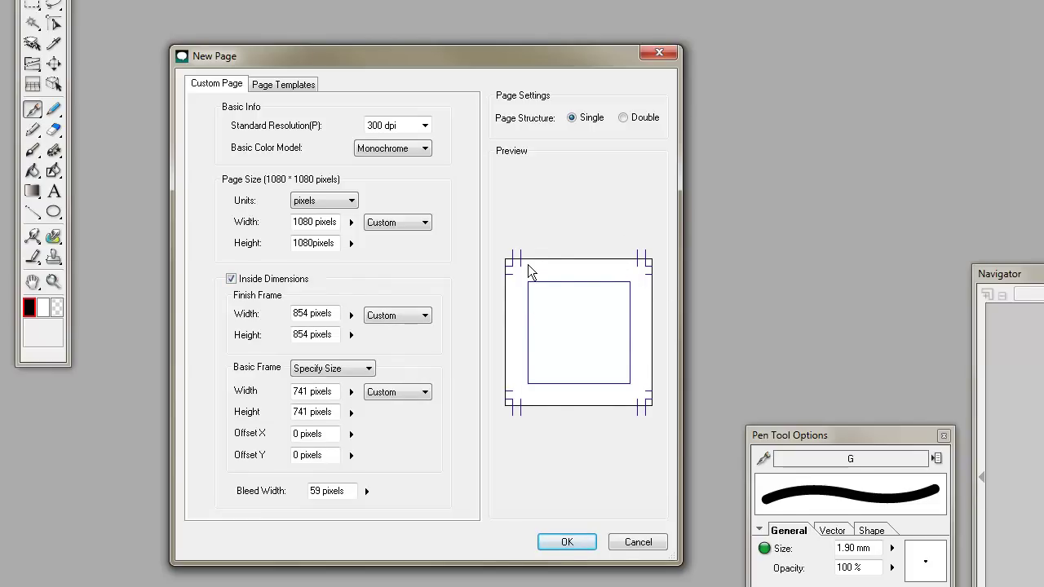
pyautogui.click(231, 279)
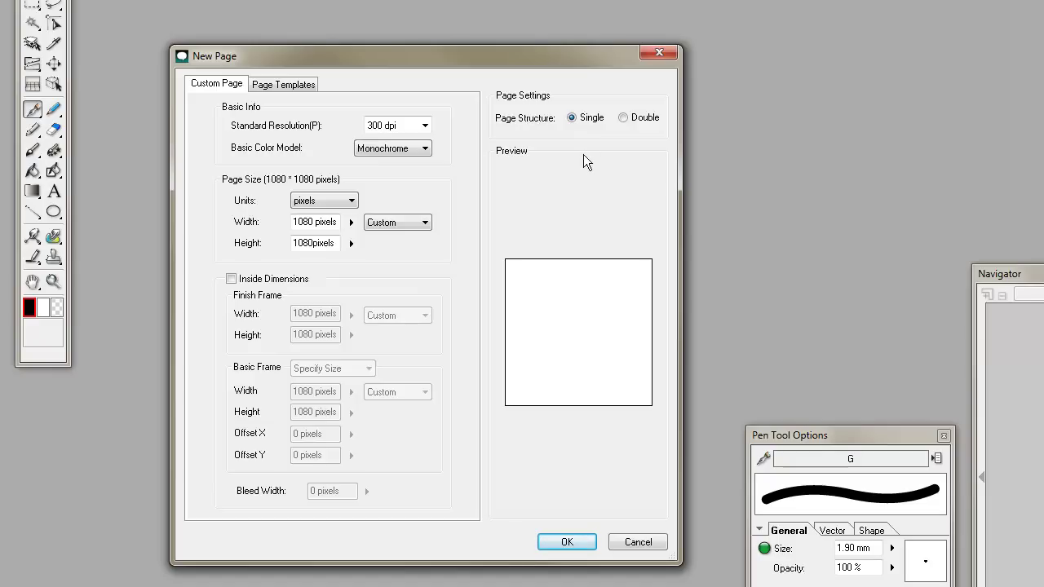
pyautogui.click(579, 540)
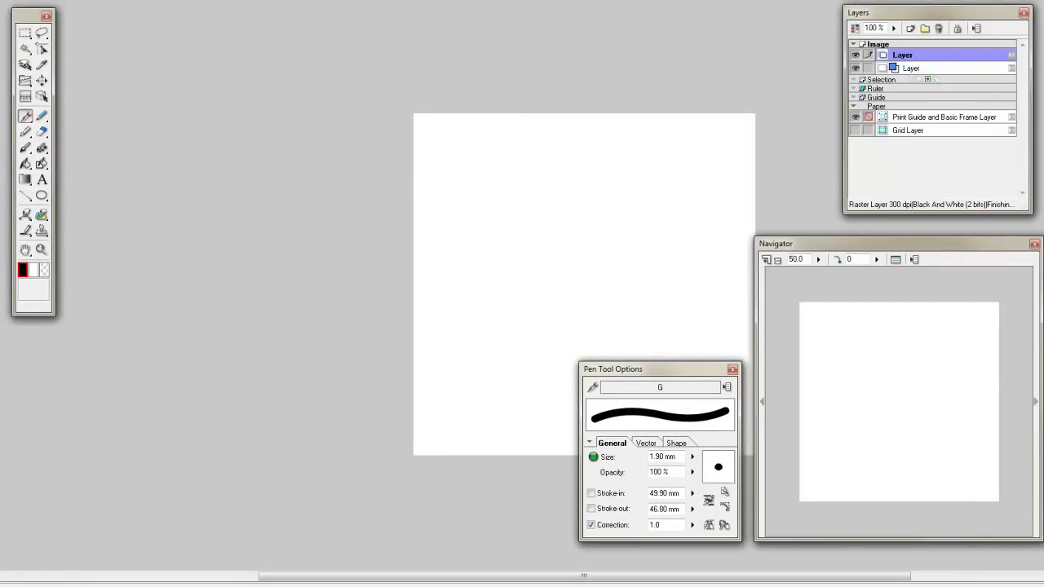
# Import inkingtutorial.jpg from the Desktop as a new layer filling the page.
pyautogui.hotkey('alt', 'f')
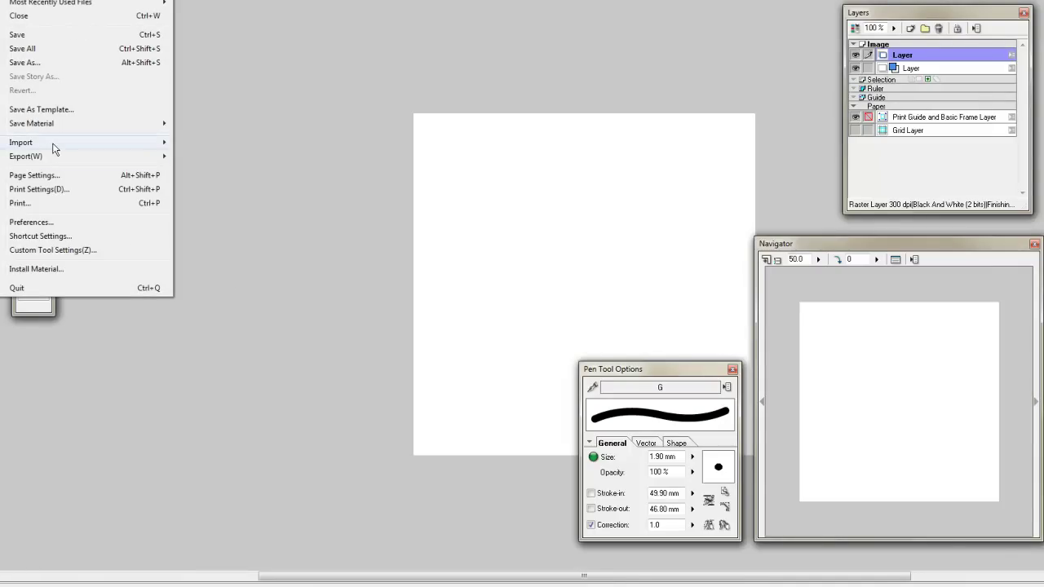
pyautogui.moveTo(57, 149)
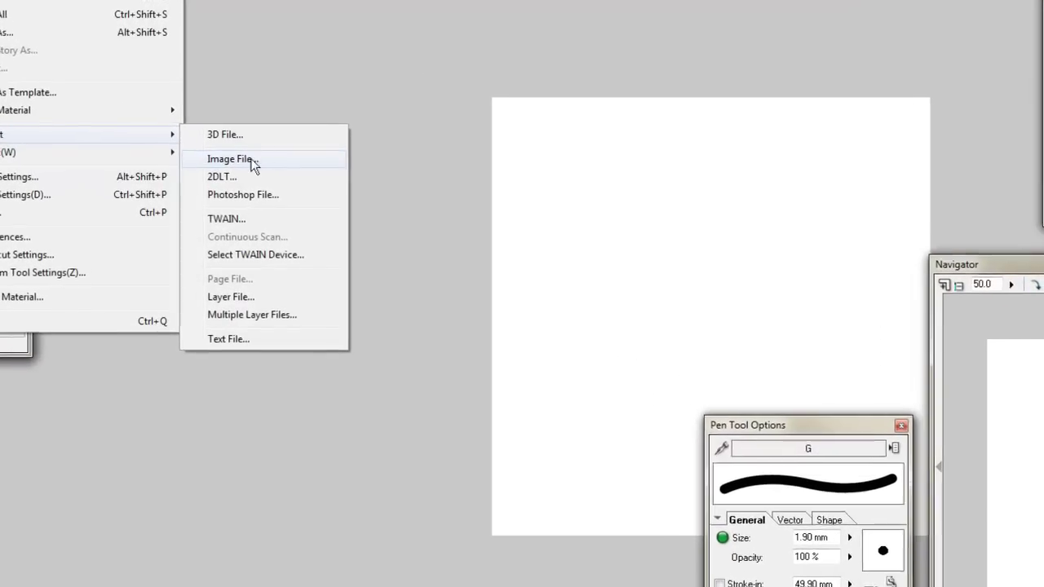
pyautogui.click(253, 159)
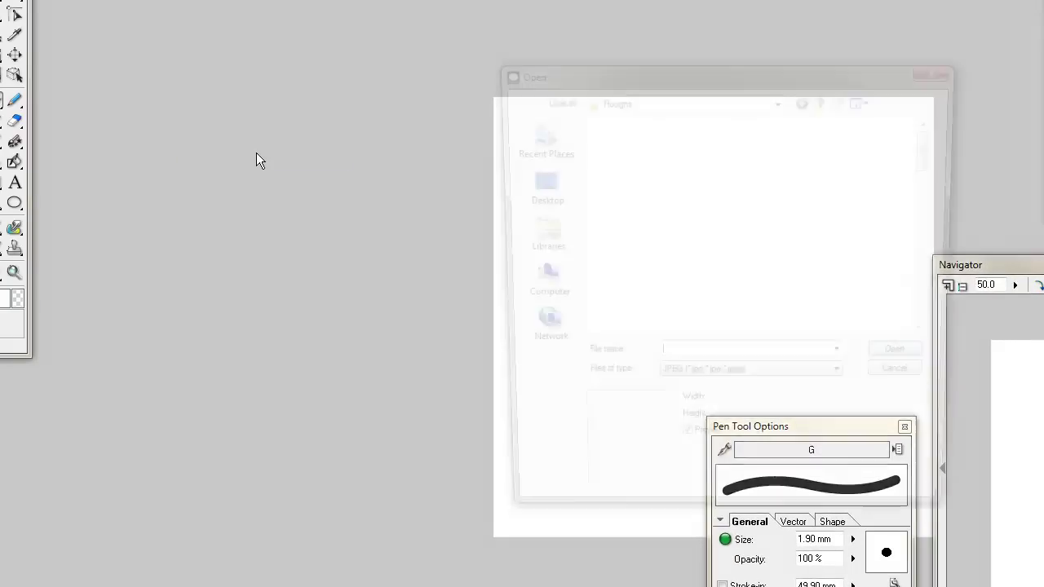
pyautogui.click(324, 183)
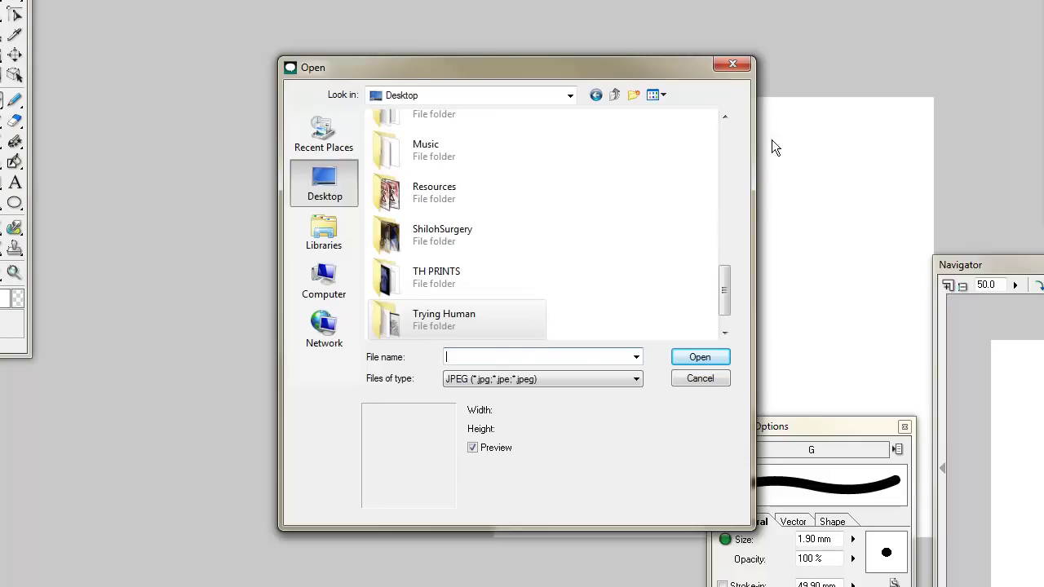
pyautogui.moveTo(718, 285); pyautogui.dragTo(721, 308)
pyautogui.click(490, 317)
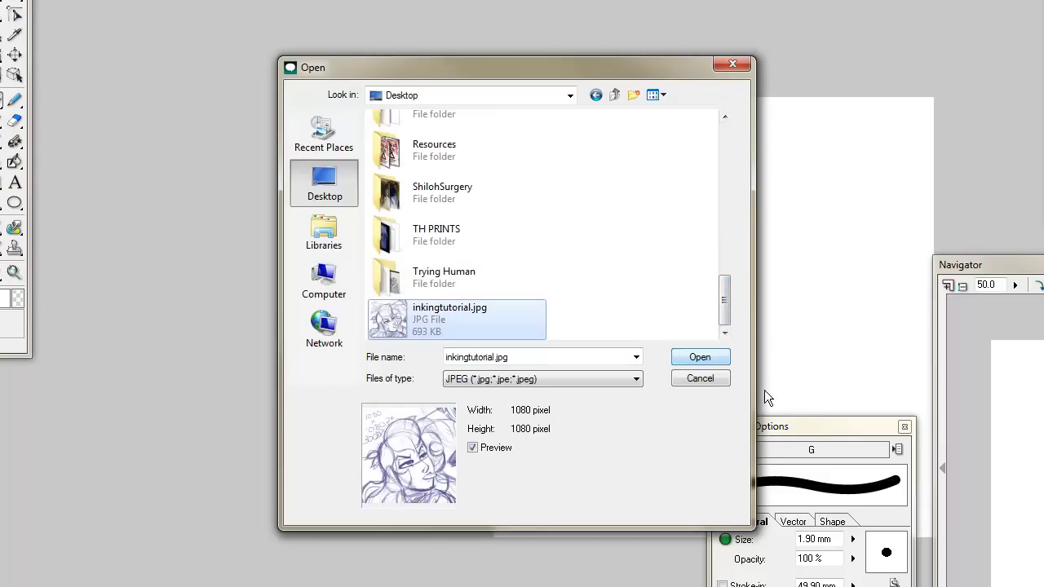
pyautogui.click(699, 357)
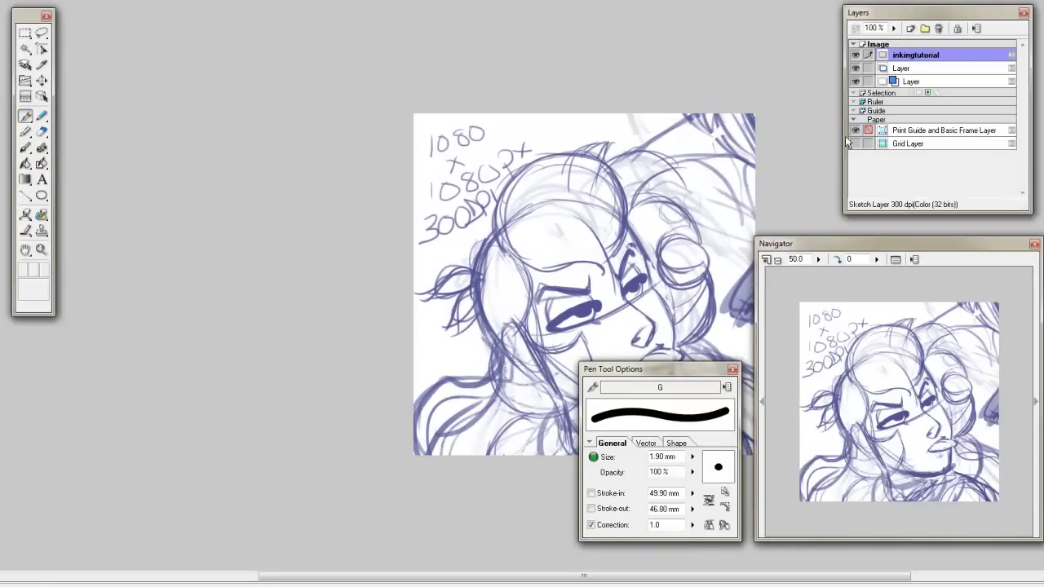
# Move the Layers and Pen Tool Options panels aside and view the face at 100% zoom.
pyautogui.moveTo(910, 14); pyautogui.dragTo(294, 213)
pyautogui.moveTo(648, 375); pyautogui.dragTo(938, 116)
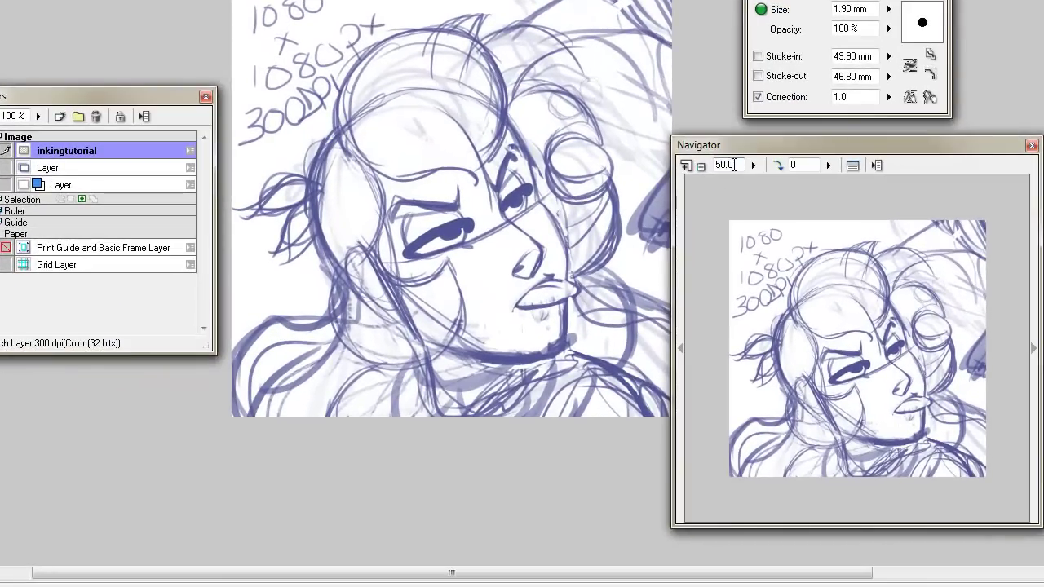
pyautogui.doubleClick(726, 164)
pyautogui.write('100')
pyautogui.press('Return')
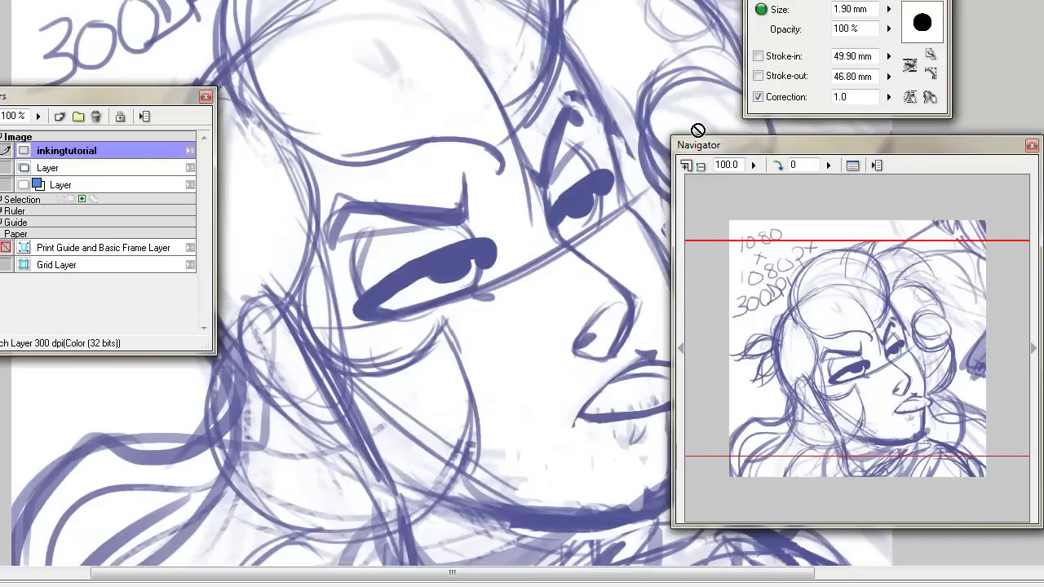
pyautogui.moveTo(786, 319); pyautogui.dragTo(827, 330)
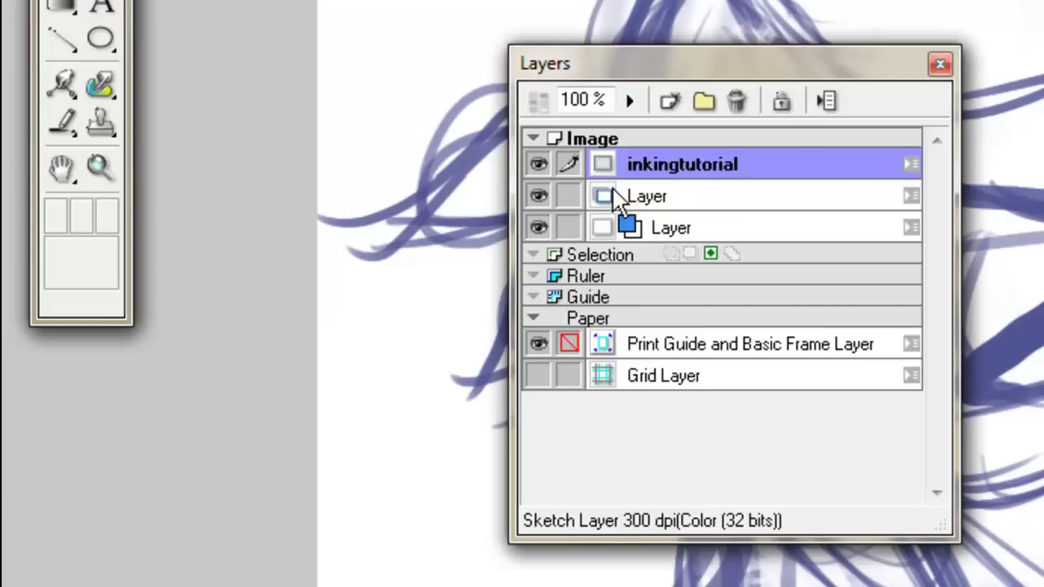
# Lower the inkingtutorial layer's opacity to 18% and select the blank layer below it.
pyautogui.moveTo(592, 100); pyautogui.dragTo(575, 101)
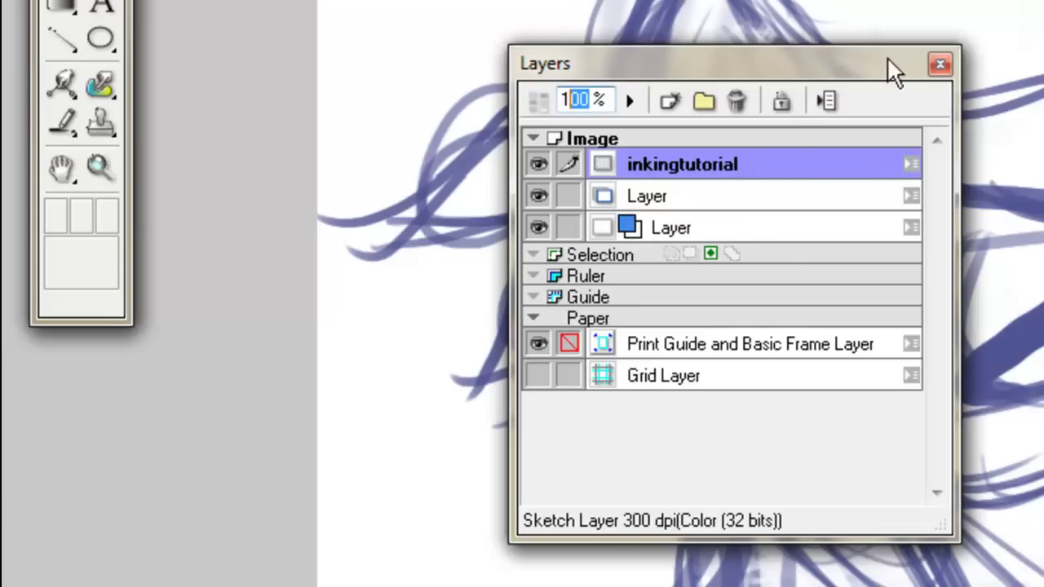
pyautogui.moveTo(697, 64); pyautogui.dragTo(467, 208)
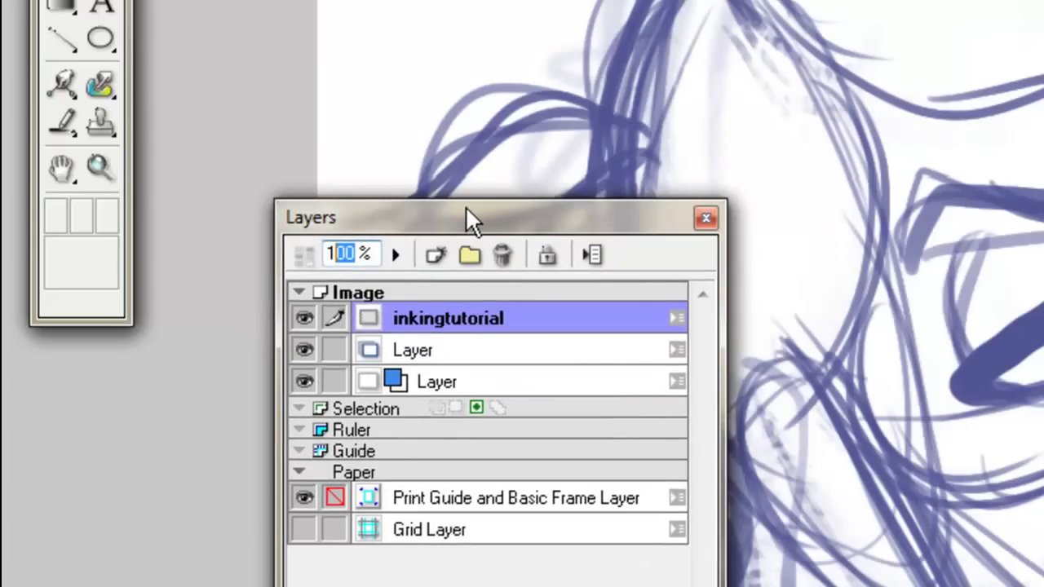
pyautogui.moveTo(466, 206); pyautogui.dragTo(484, 179)
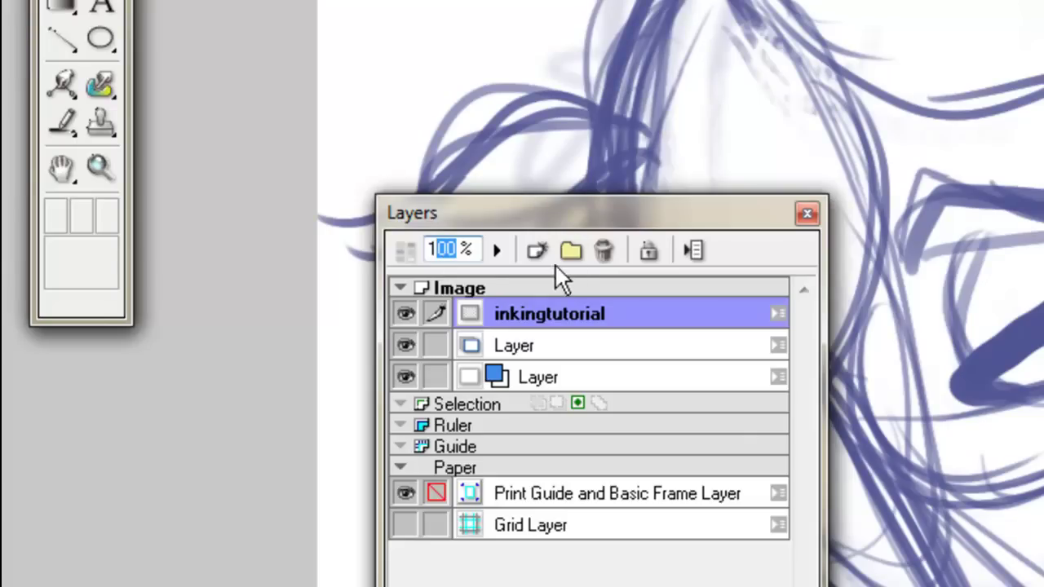
pyautogui.write('8')
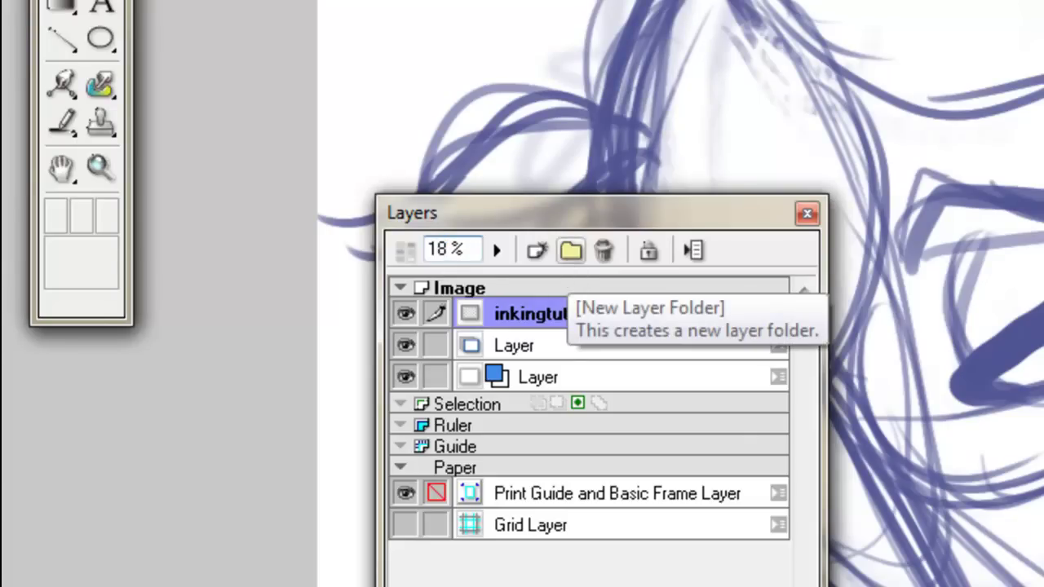
pyautogui.press('Return')
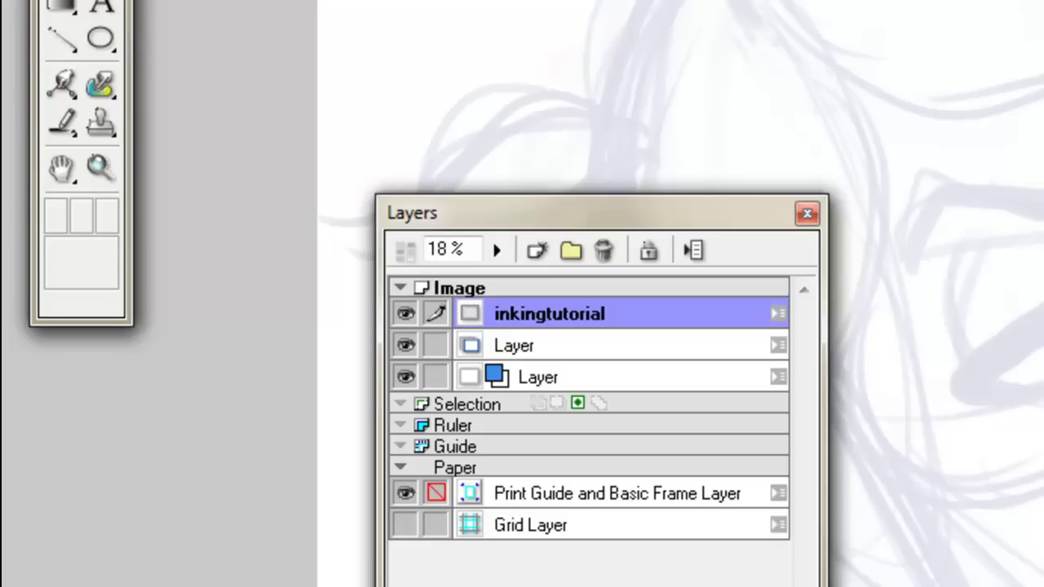
pyautogui.click(567, 349)
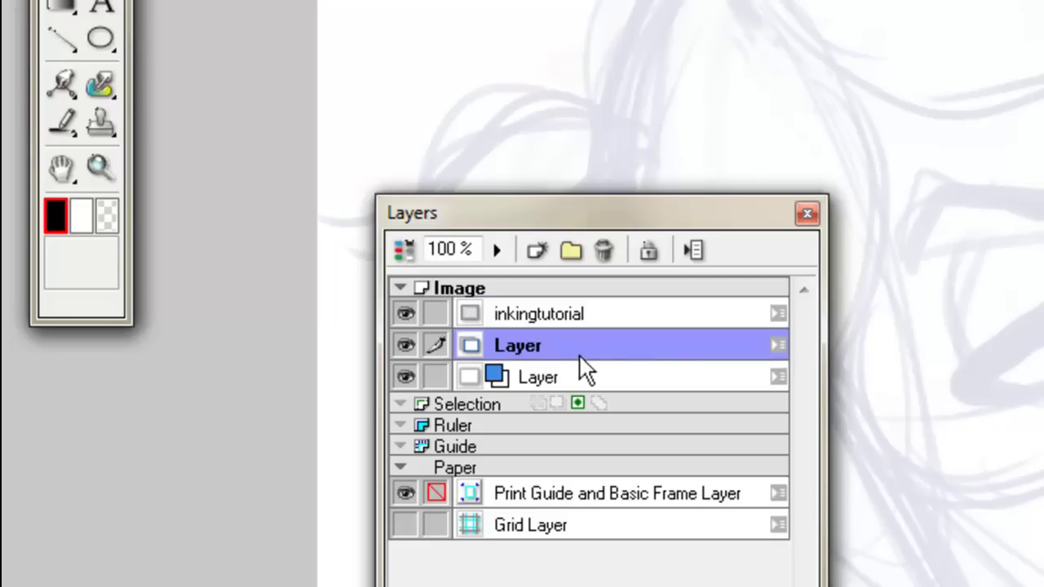
# Rename the blank layer 'Ink' and move it above inkingtutorial as the active layer.
pyautogui.doubleClick(523, 349)
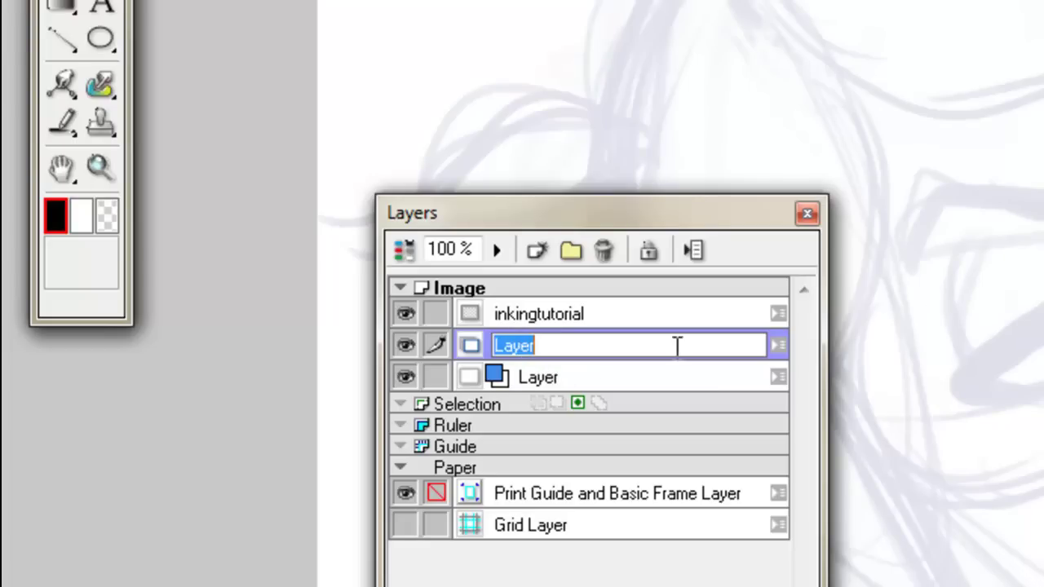
pyautogui.write('Ink')
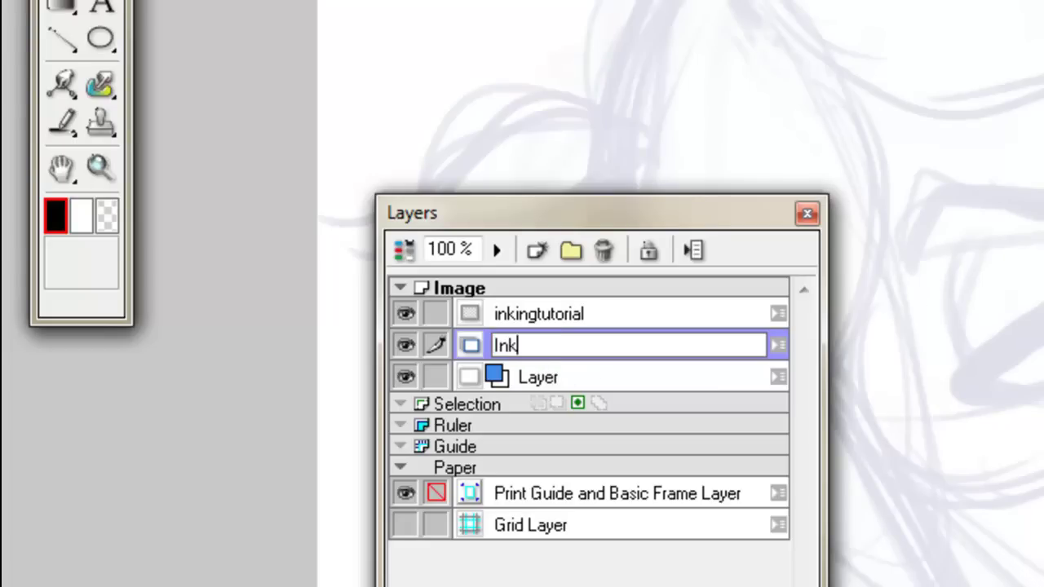
pyautogui.press('Return')
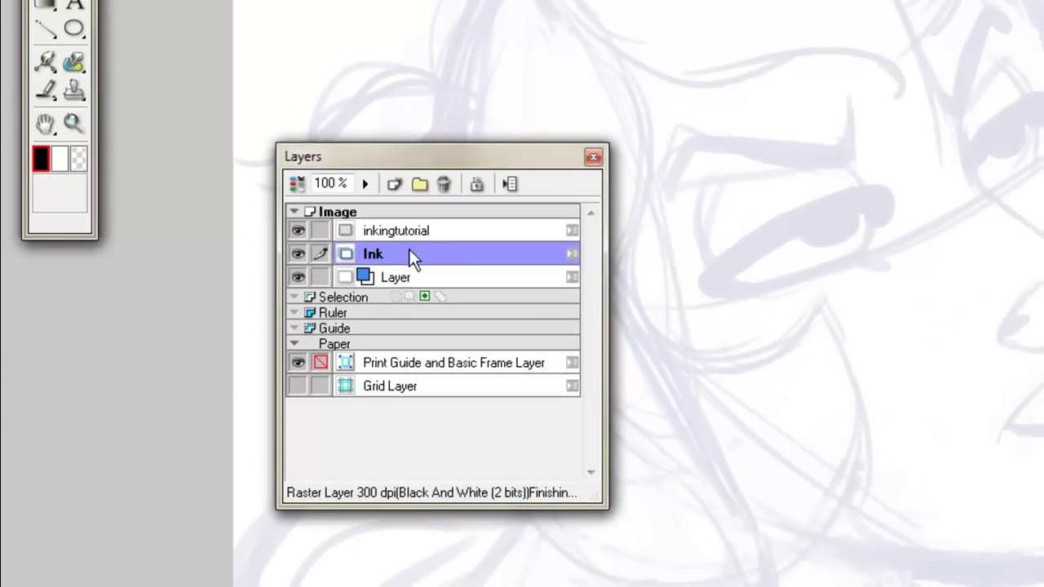
pyautogui.moveTo(523, 319); pyautogui.dragTo(528, 294)
pyautogui.moveTo(414, 229); pyautogui.dragTo(392, 231)
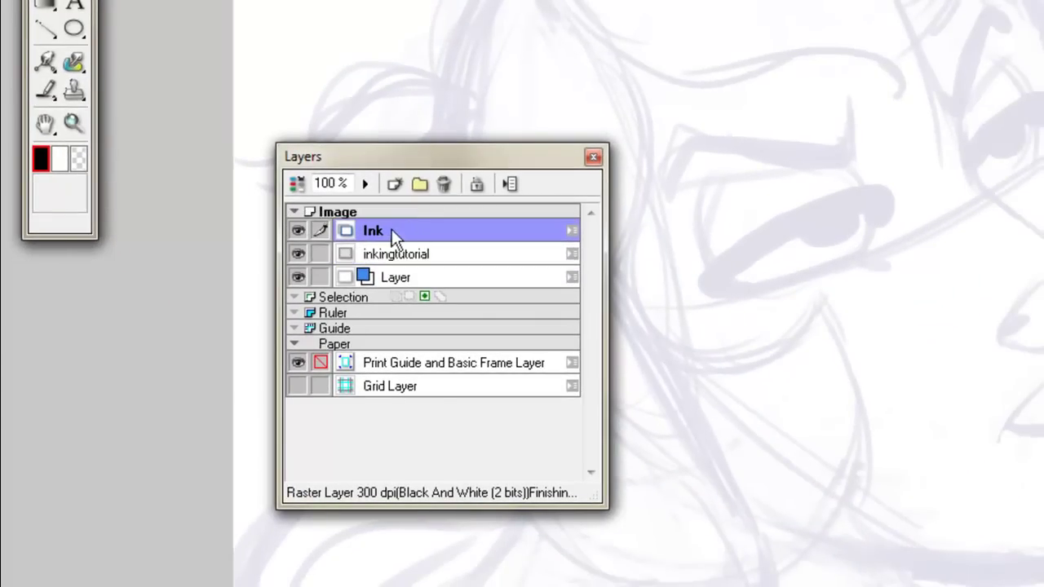
pyautogui.click(411, 248)
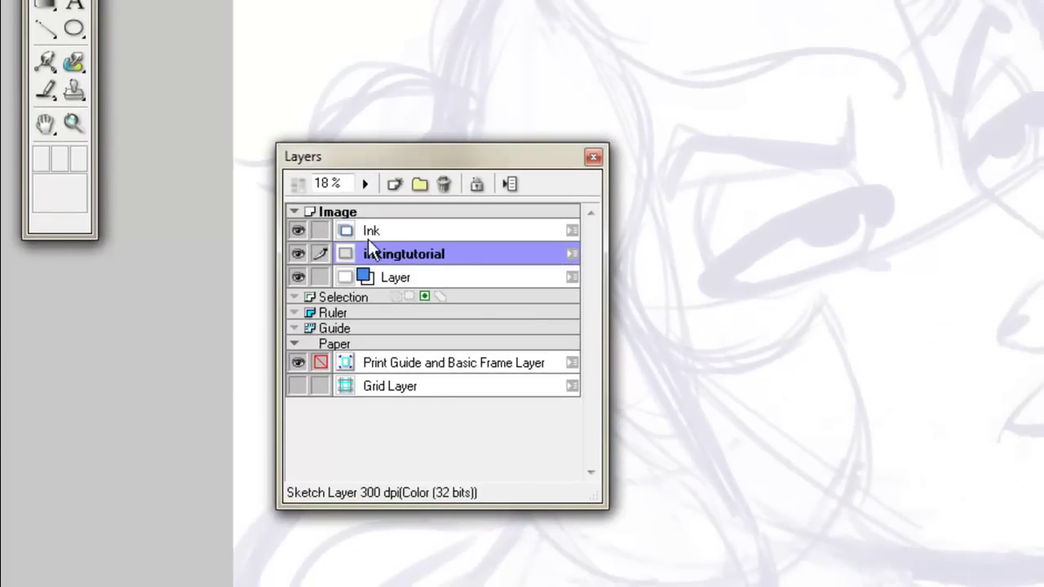
pyautogui.click(376, 229)
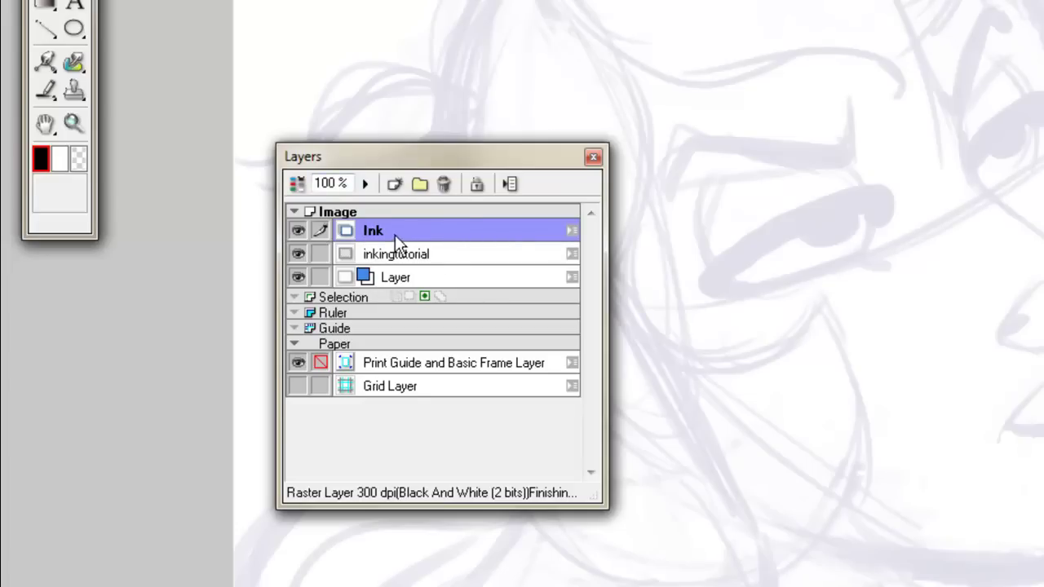
# Delete the leftover blank bottom layer, leaving only Ink above the inkingtutorial sketch.
pyautogui.click(375, 283)
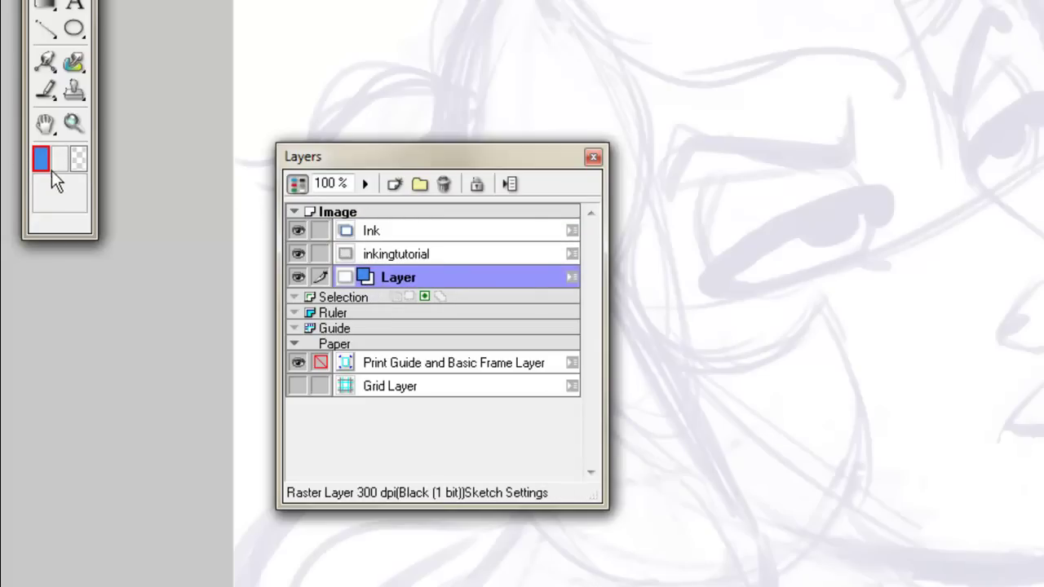
pyautogui.click(391, 231)
pyautogui.click(392, 278)
pyautogui.click(385, 229)
pyautogui.click(381, 270)
pyautogui.click(380, 230)
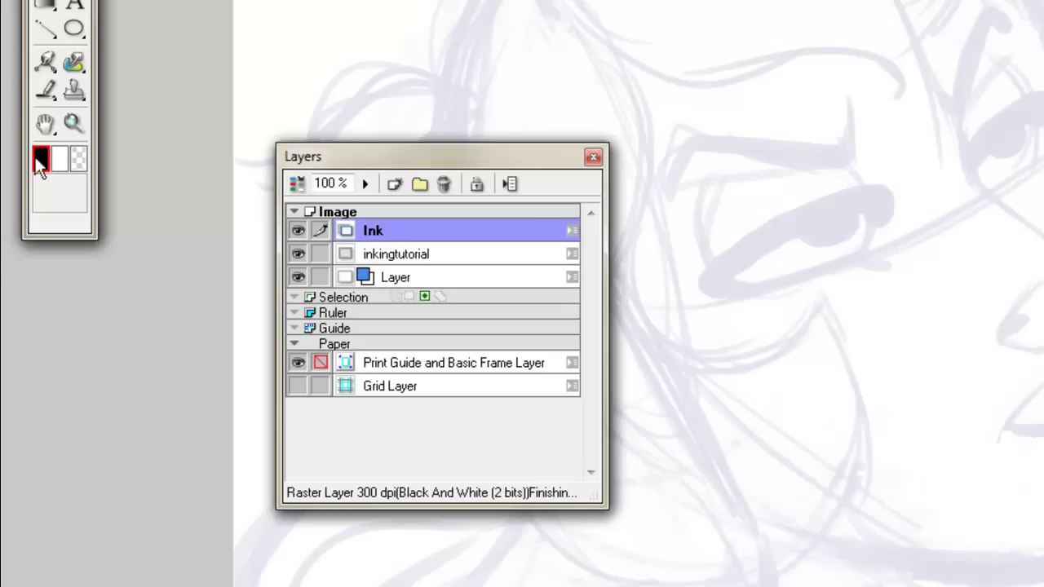
pyautogui.click(402, 280)
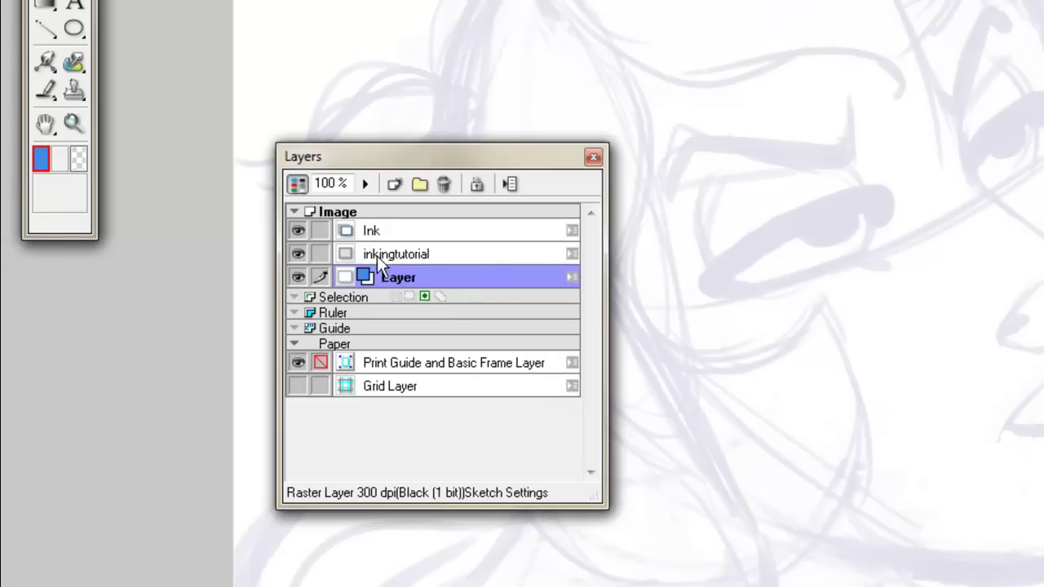
pyautogui.click(299, 186)
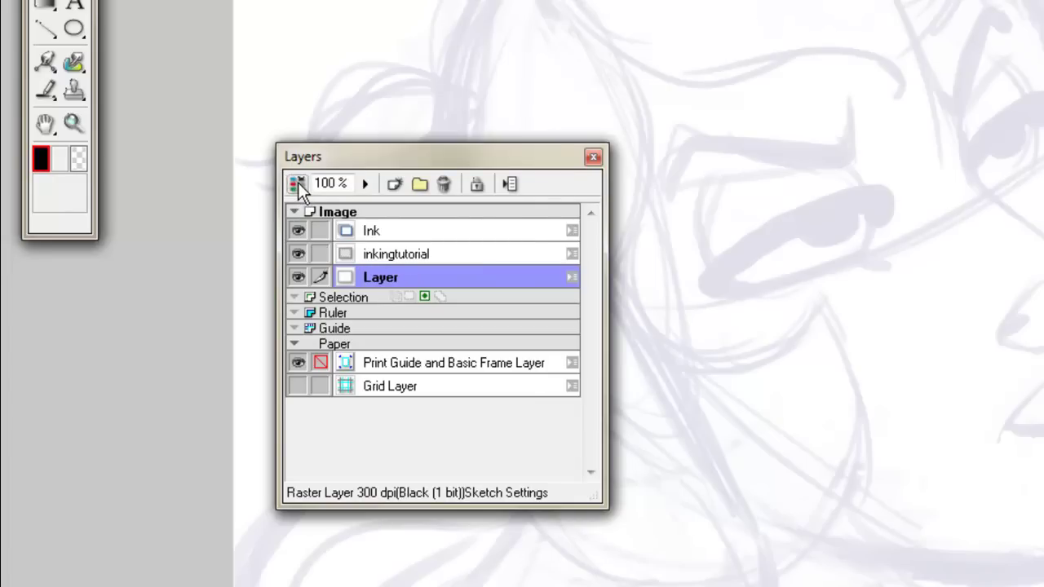
pyautogui.click(442, 184)
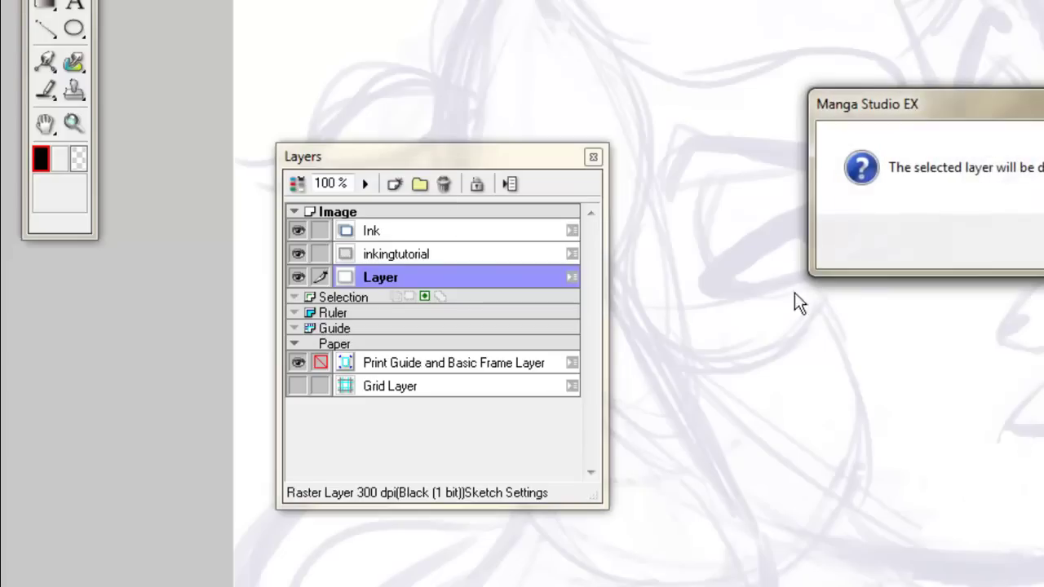
pyautogui.press('Return')
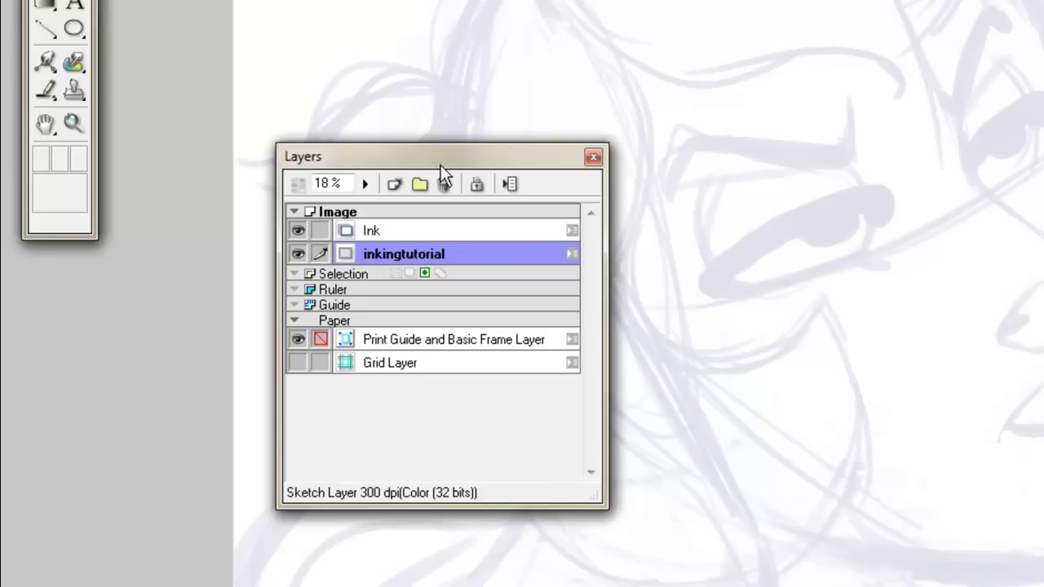
pyautogui.moveTo(456, 155); pyautogui.dragTo(338, 238)
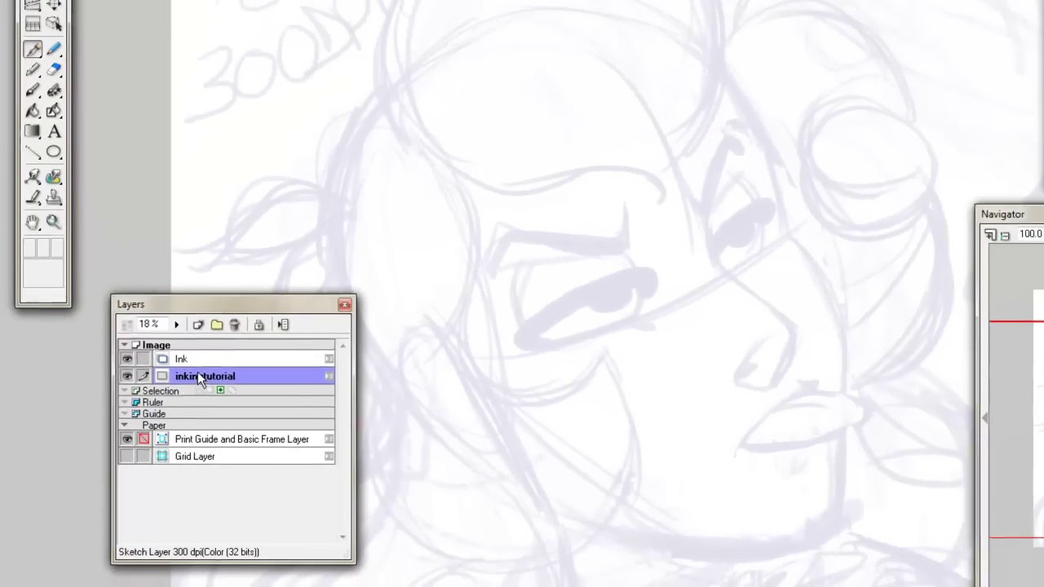
# Rename the inkingtutorial layer to 'Sketch'.
pyautogui.doubleClick(209, 375)
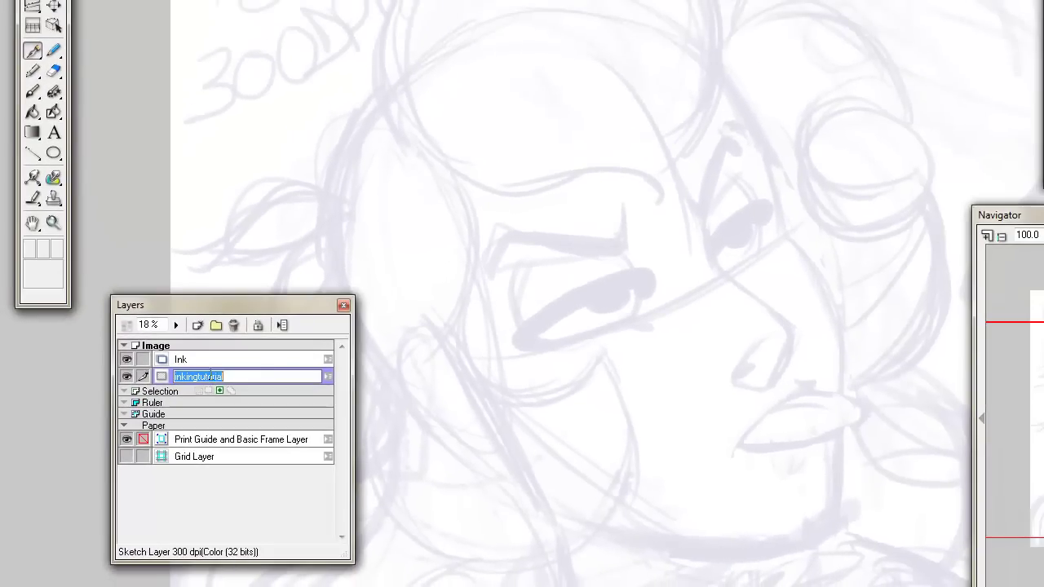
pyautogui.write('Sketch')
pyautogui.press('Return')
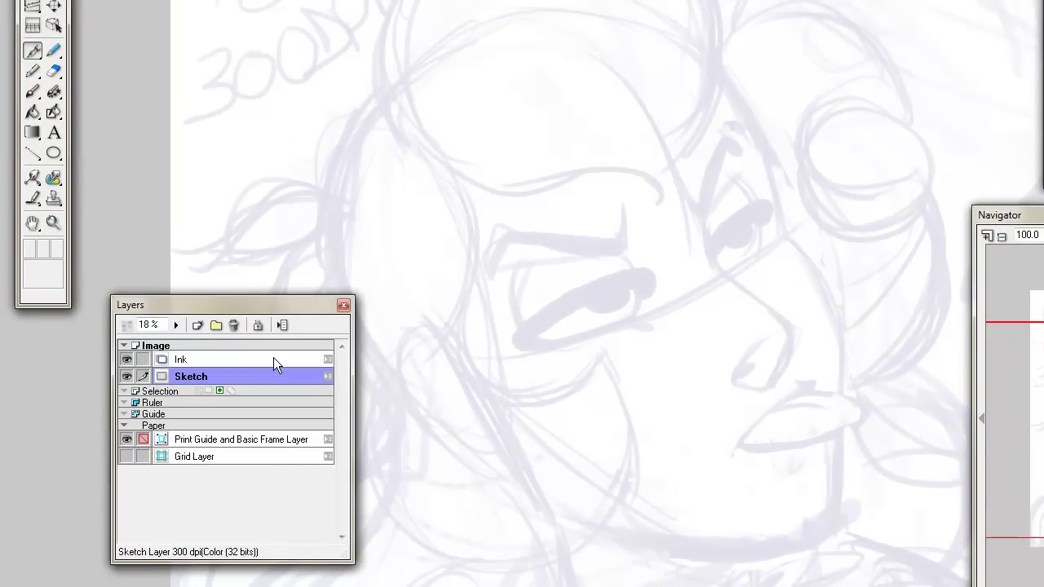
# Lock the Sketch layer against edits and move the Layers panel aside.
pyautogui.moveTo(237, 308); pyautogui.dragTo(296, 277)
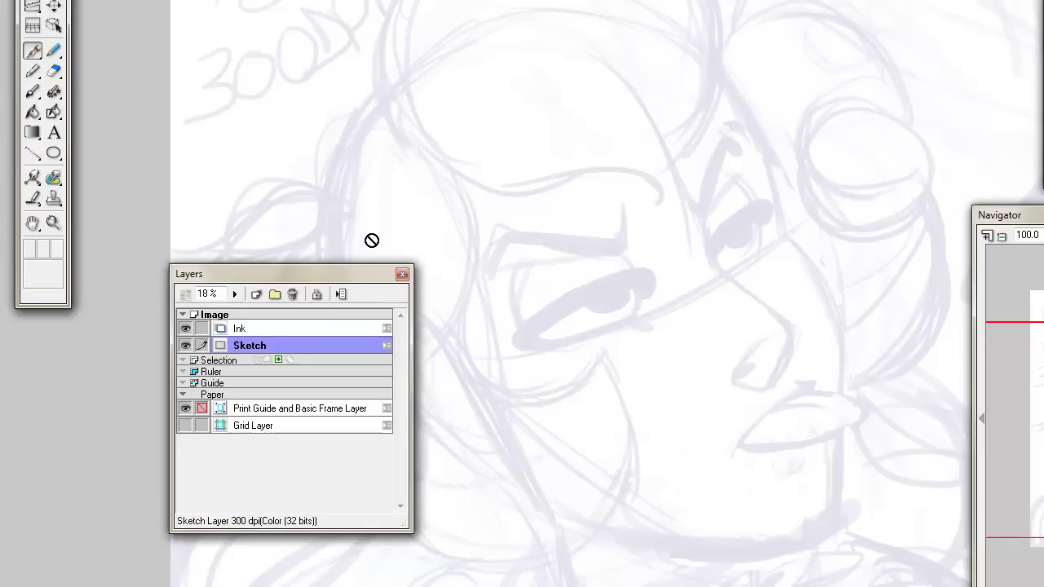
pyautogui.click(317, 293)
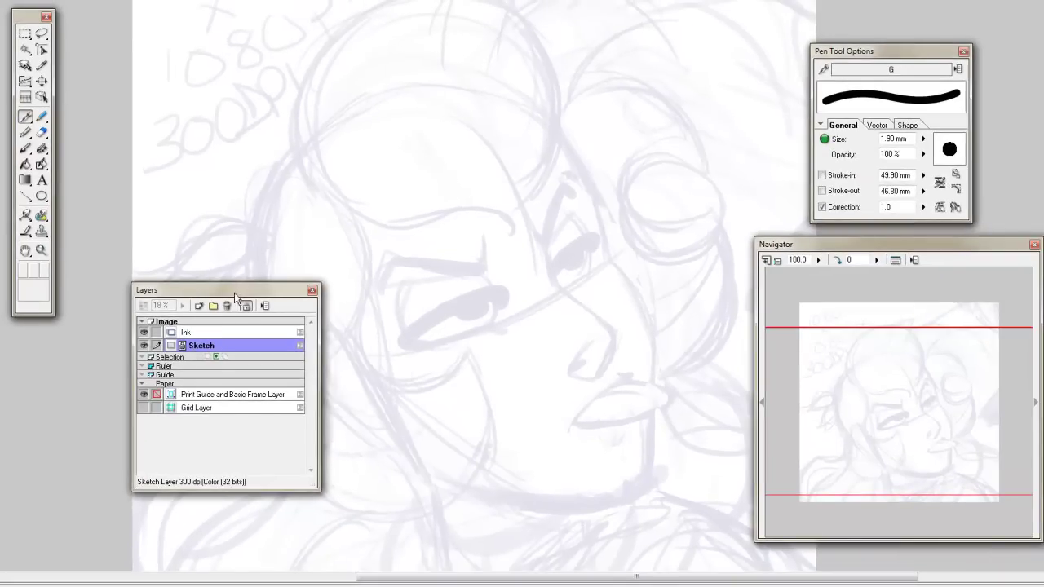
pyautogui.moveTo(235, 297); pyautogui.dragTo(935, 39)
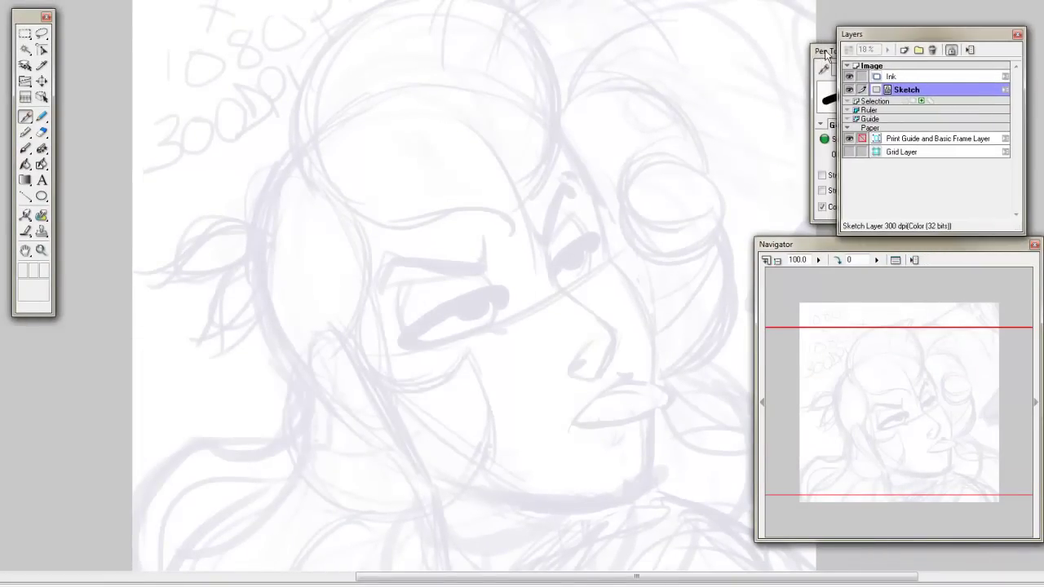
# Bring the Pen Tool Options panel into view and place the tool palette beside the drawing.
pyautogui.moveTo(823, 50); pyautogui.dragTo(632, 355)
pyautogui.moveTo(832, 354); pyautogui.dragTo(843, 359)
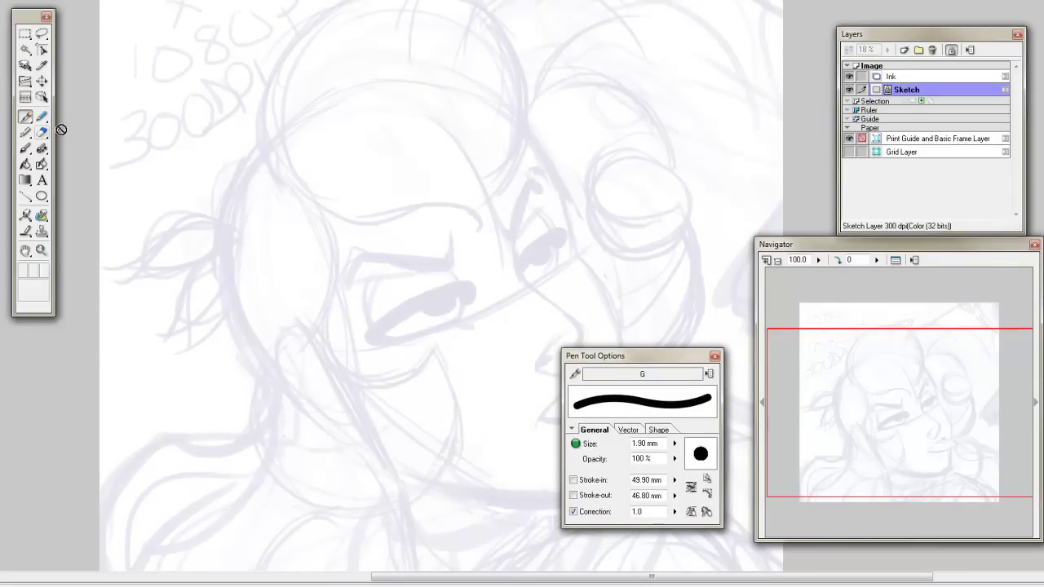
pyautogui.moveTo(28, 16); pyautogui.dragTo(530, 246)
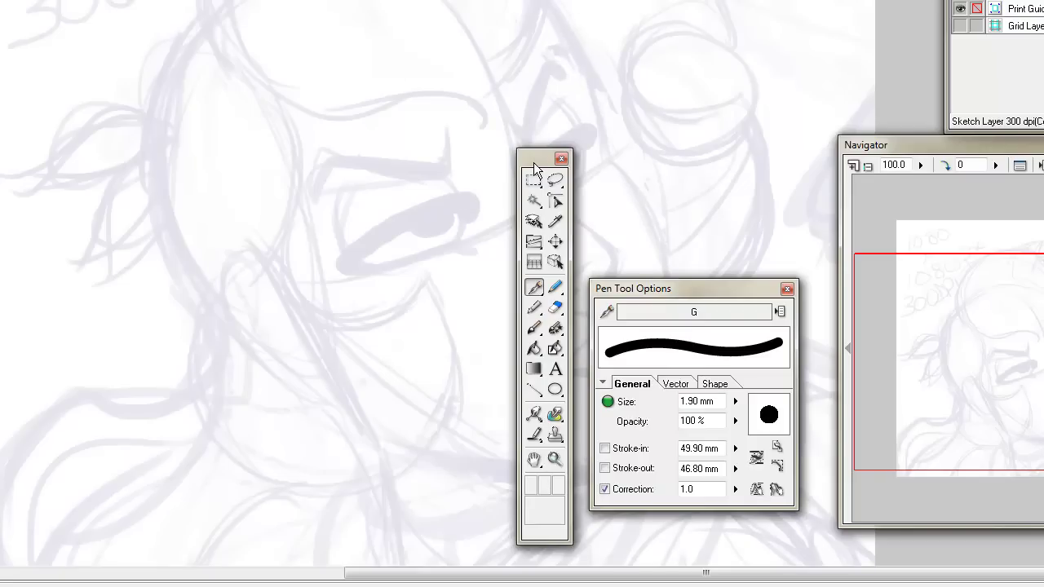
pyautogui.moveTo(539, 155); pyautogui.dragTo(539, 133)
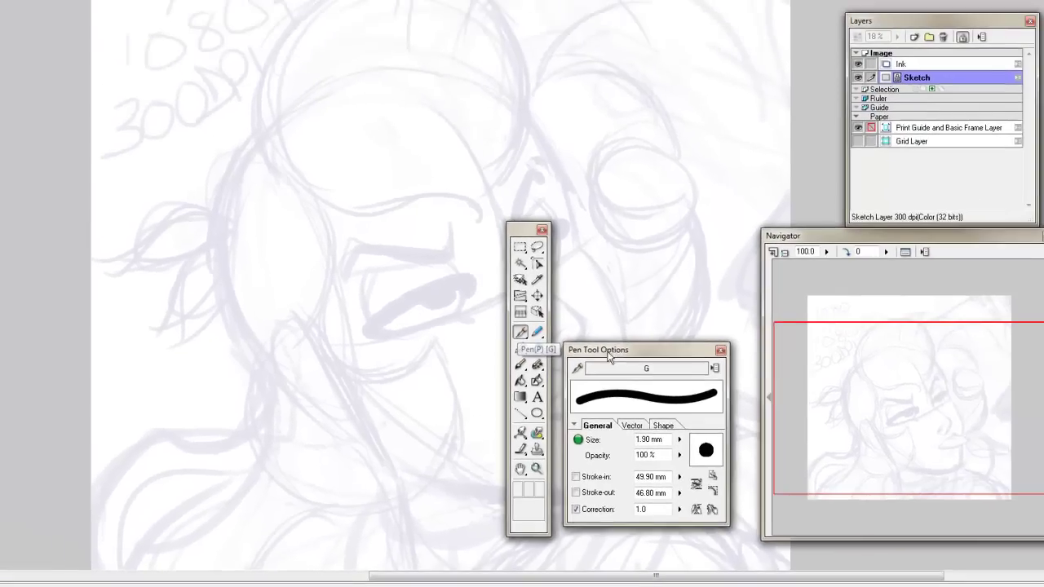
# Check the brush preset list and keep the G pen at 1.90 mm.
pyautogui.moveTo(607, 357); pyautogui.dragTo(608, 328)
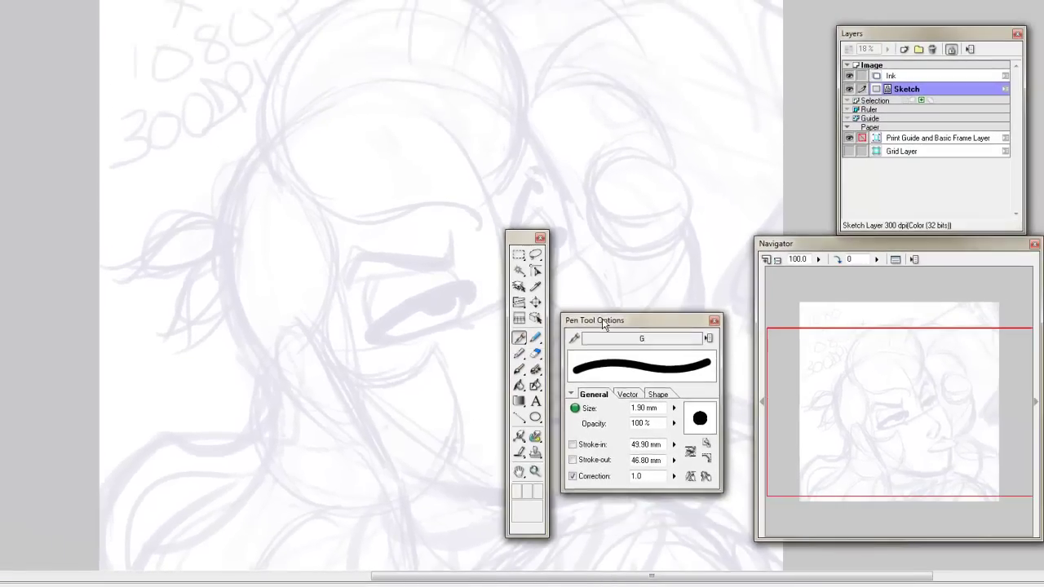
pyautogui.click(686, 340)
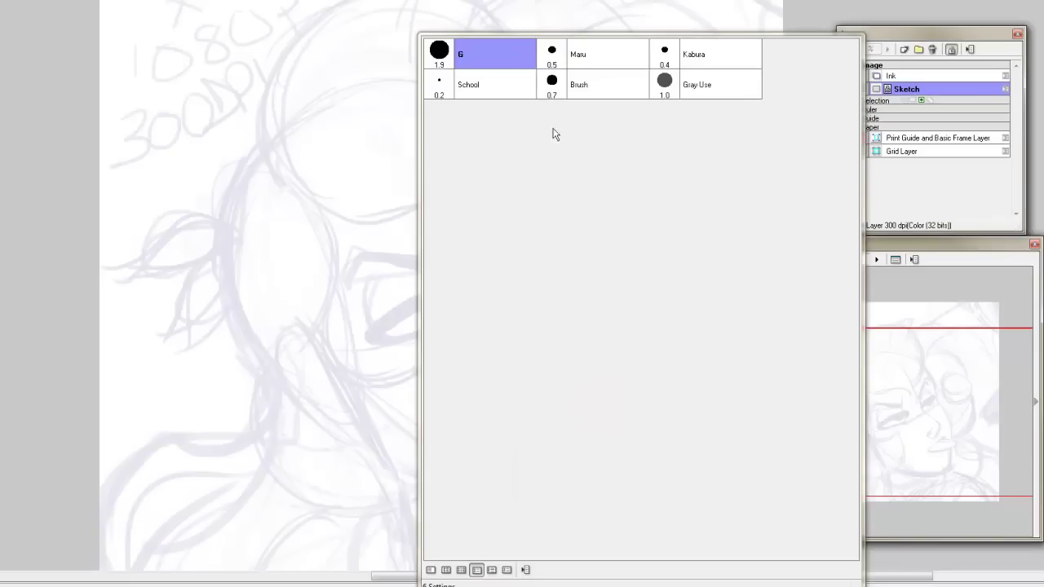
pyautogui.click(302, 156)
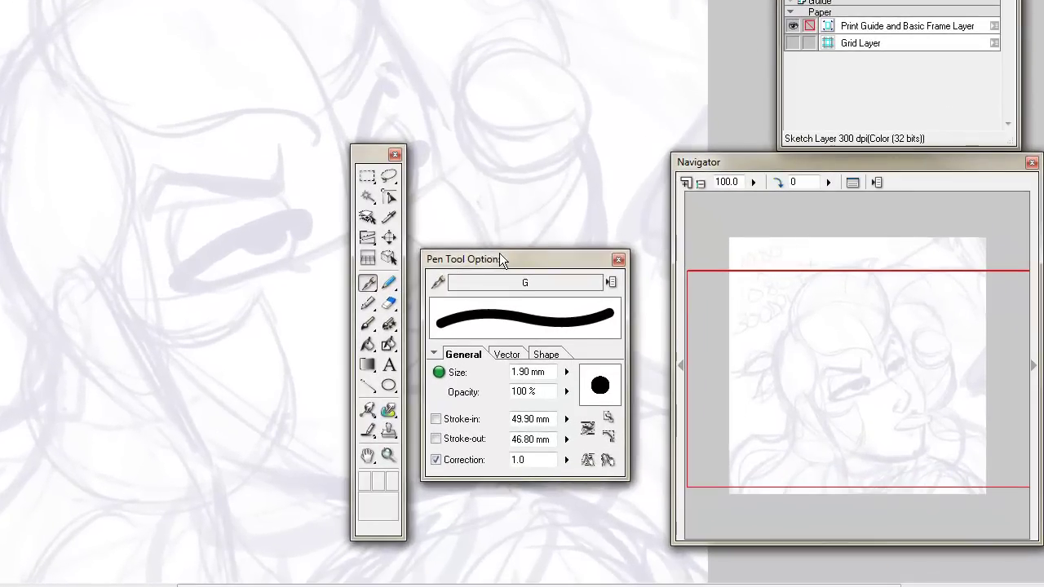
pyautogui.moveTo(622, 318); pyautogui.dragTo(623, 262)
pyautogui.moveTo(500, 186); pyautogui.dragTo(501, 186)
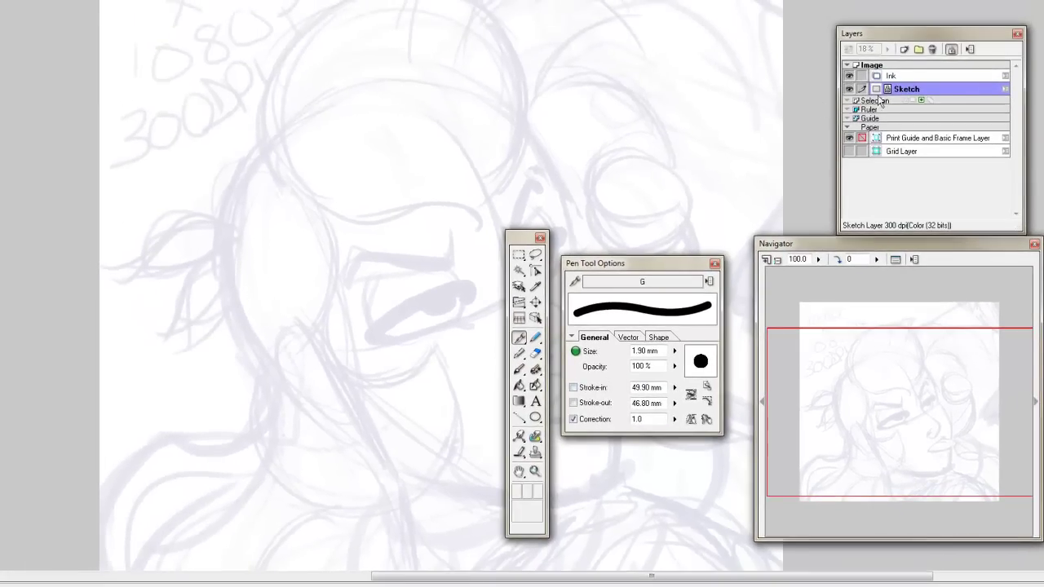
# Switch to the Ink layer and enable the G pen's Stroke-in and Stroke-out tapers.
pyautogui.click(902, 76)
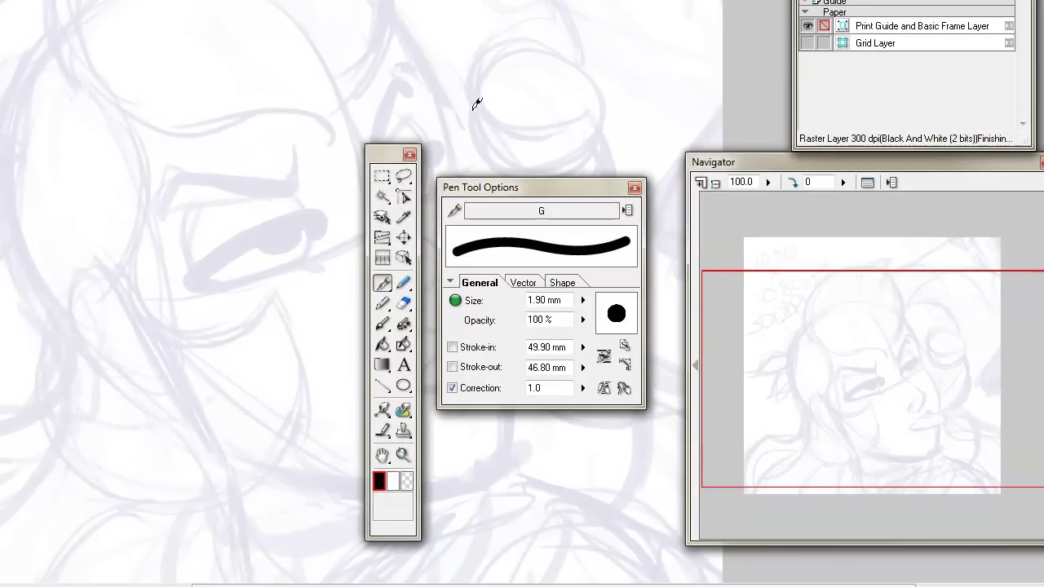
pyautogui.click(452, 347)
pyautogui.click(451, 367)
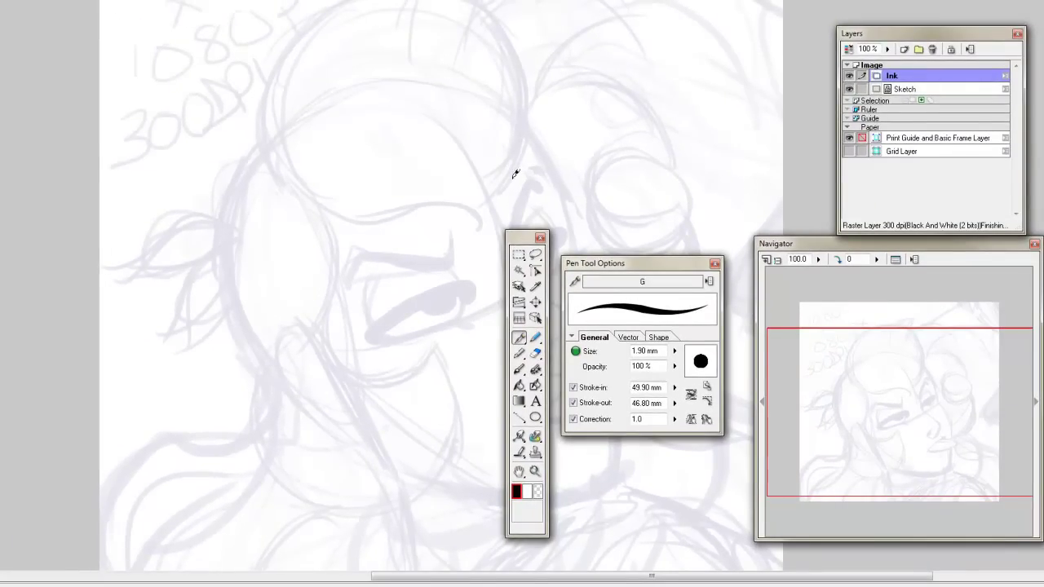
# Draw and undo straight, curved and spiral test strokes, then turn both tapers off.
pyautogui.moveTo(545, 196); pyautogui.dragTo(738, 197)
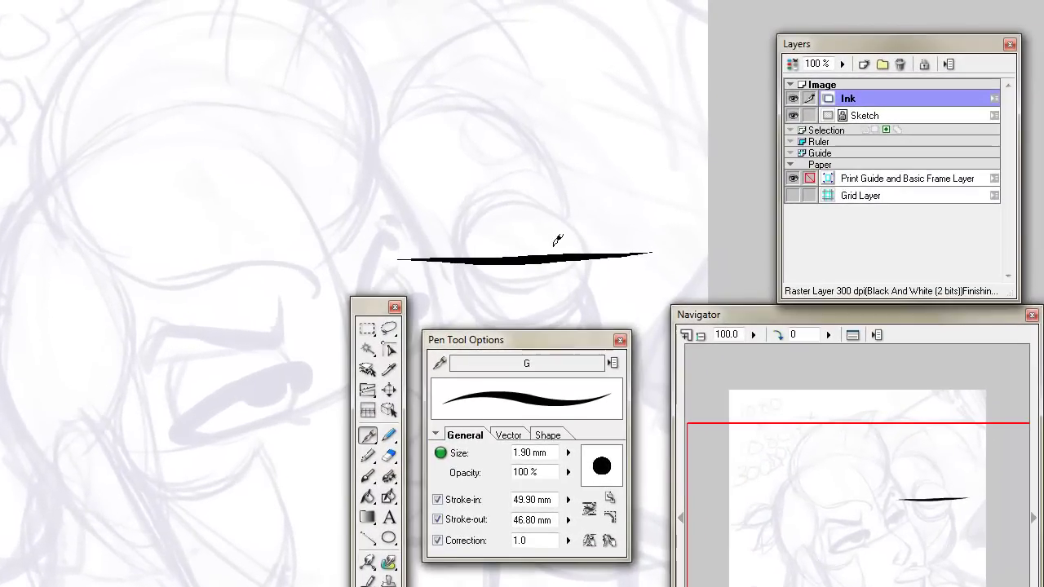
pyautogui.hotkey('ctrl', 'z')
pyautogui.moveTo(426, 271)
pyautogui.mouseDown()
pyautogui.moveTo(434, 245)
pyautogui.moveTo(569, 224)
pyautogui.moveTo(651, 247)
pyautogui.moveTo(529, 155)
pyautogui.moveTo(528, 99)
pyautogui.moveTo(583, 67)
pyautogui.moveTo(591, 88)
pyautogui.mouseUp()
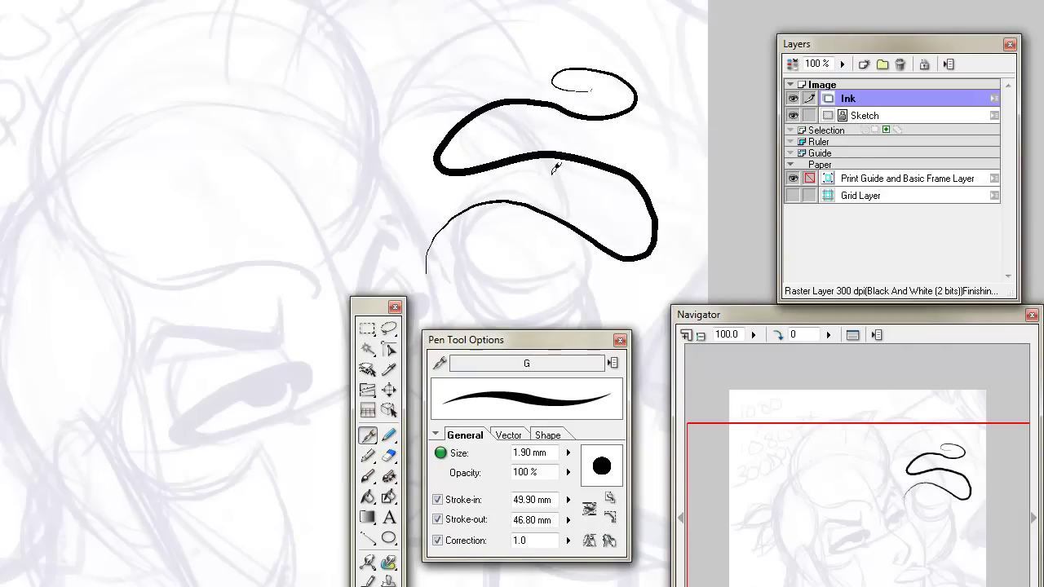
pyautogui.hotkey('ctrl', 'z')
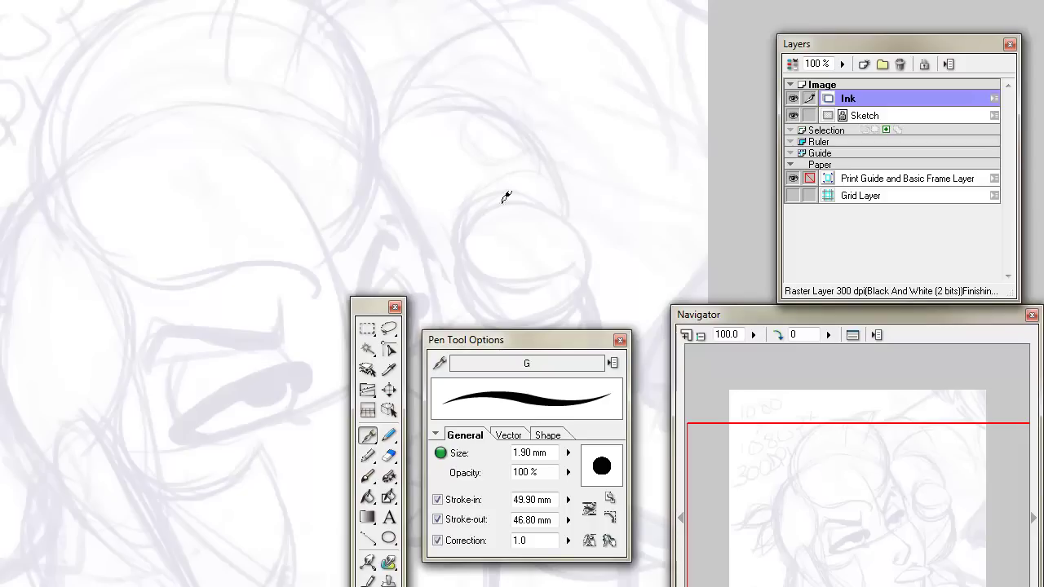
pyautogui.moveTo(437, 242)
pyautogui.mouseDown()
pyautogui.moveTo(534, 62)
pyautogui.moveTo(490, 106)
pyautogui.moveTo(469, 155)
pyautogui.moveTo(590, 67)
pyautogui.moveTo(510, 230)
pyautogui.moveTo(613, 199)
pyautogui.moveTo(599, 224)
pyautogui.mouseUp()
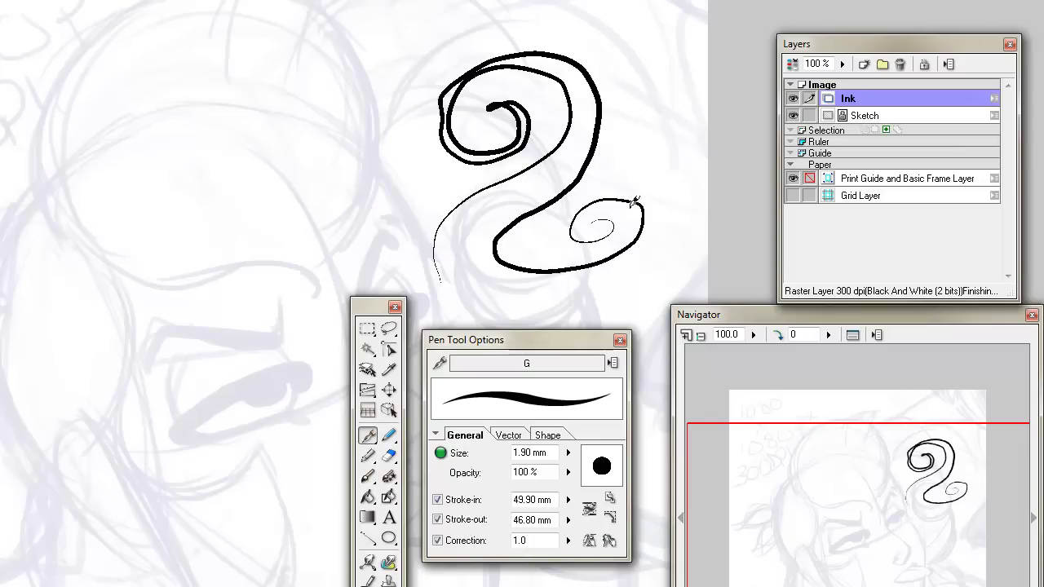
pyautogui.hotkey('ctrl', 'z')
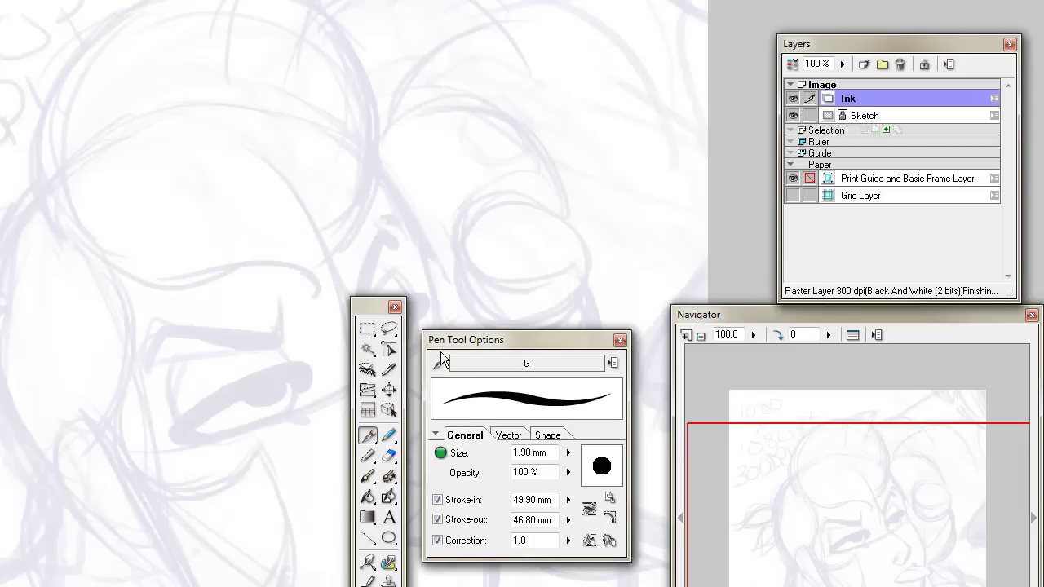
pyautogui.click(437, 520)
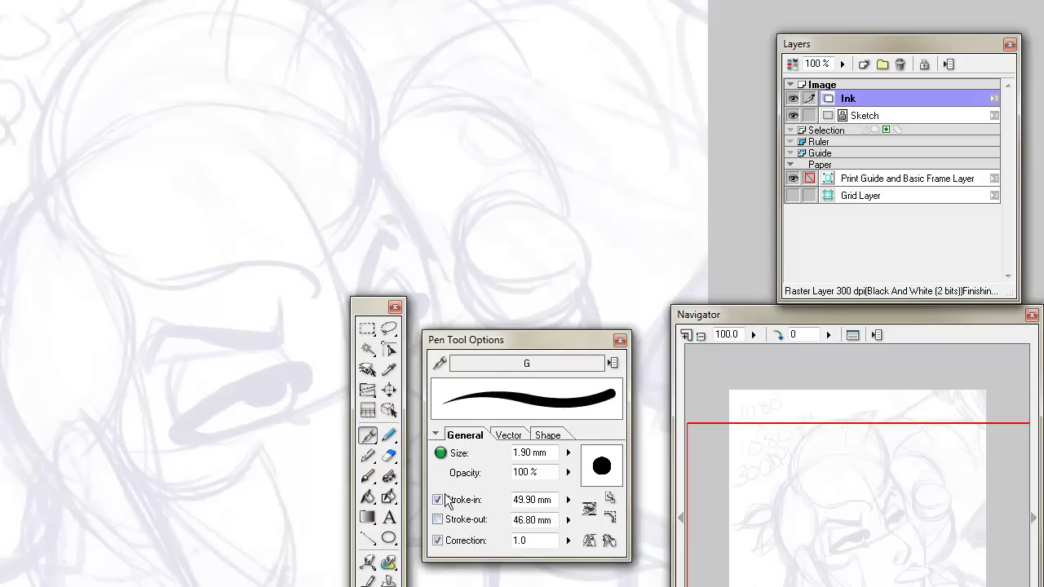
pyautogui.click(440, 500)
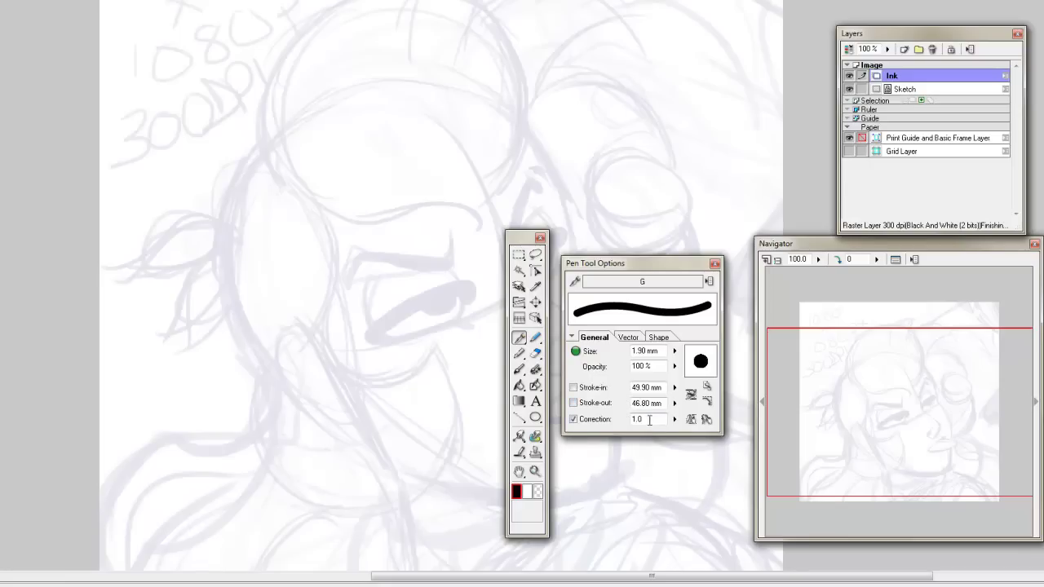
# Set the G pen correction to 5 and test it with looping strokes, undoing each.
pyautogui.doubleClick(650, 420)
pyautogui.moveTo(693, 116)
pyautogui.mouseDown()
pyautogui.moveTo(642, 172)
pyautogui.moveTo(590, 77)
pyautogui.moveTo(713, 68)
pyautogui.moveTo(686, 36)
pyautogui.moveTo(637, 130)
pyautogui.moveTo(711, 175)
pyautogui.moveTo(626, 188)
pyautogui.moveTo(644, 109)
pyautogui.moveTo(593, 160)
pyautogui.moveTo(672, 110)
pyautogui.moveTo(710, 168)
pyautogui.moveTo(589, 195)
pyautogui.moveTo(710, 211)
pyautogui.mouseUp()
pyautogui.hotkey('ctrl', 'z')
pyautogui.click(653, 419)
pyautogui.write('5')
pyautogui.moveTo(590, 226)
pyautogui.mouseDown()
pyautogui.moveTo(542, 194)
pyautogui.moveTo(655, 179)
pyautogui.moveTo(684, 160)
pyautogui.moveTo(675, 133)
pyautogui.moveTo(646, 121)
pyautogui.moveTo(613, 153)
pyautogui.moveTo(632, 180)
pyautogui.moveTo(694, 191)
pyautogui.moveTo(662, 217)
pyautogui.moveTo(660, 161)
pyautogui.moveTo(700, 142)
pyautogui.moveTo(607, 80)
pyautogui.moveTo(671, 53)
pyautogui.moveTo(730, 81)
pyautogui.moveTo(703, 120)
pyautogui.moveTo(714, 155)
pyautogui.moveTo(685, 218)
pyautogui.moveTo(599, 213)
pyautogui.moveTo(652, 130)
pyautogui.moveTo(599, 57)
pyautogui.mouseUp()
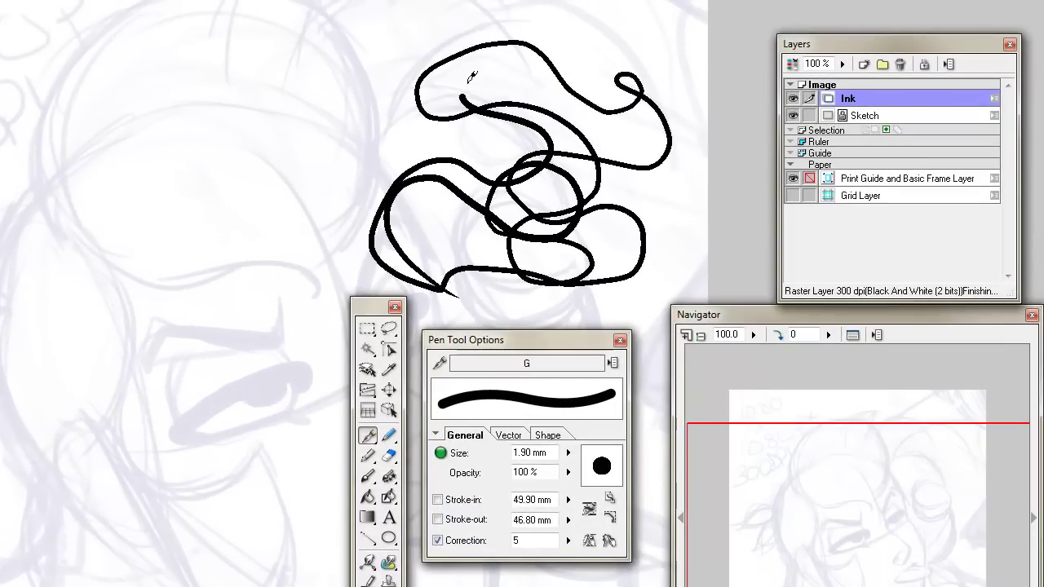
pyautogui.moveTo(471, 76)
pyautogui.mouseDown()
pyautogui.moveTo(549, 78)
pyautogui.moveTo(617, 138)
pyautogui.moveTo(605, 85)
pyautogui.moveTo(578, 55)
pyautogui.moveTo(664, 73)
pyautogui.moveTo(585, 236)
pyautogui.moveTo(661, 254)
pyautogui.moveTo(551, 277)
pyautogui.moveTo(514, 300)
pyautogui.mouseUp()
pyautogui.hotkey('ctrl', 'z')
# Change the correction to 10, then draw and undo a looping test scribble.
pyautogui.doubleClick(535, 541)
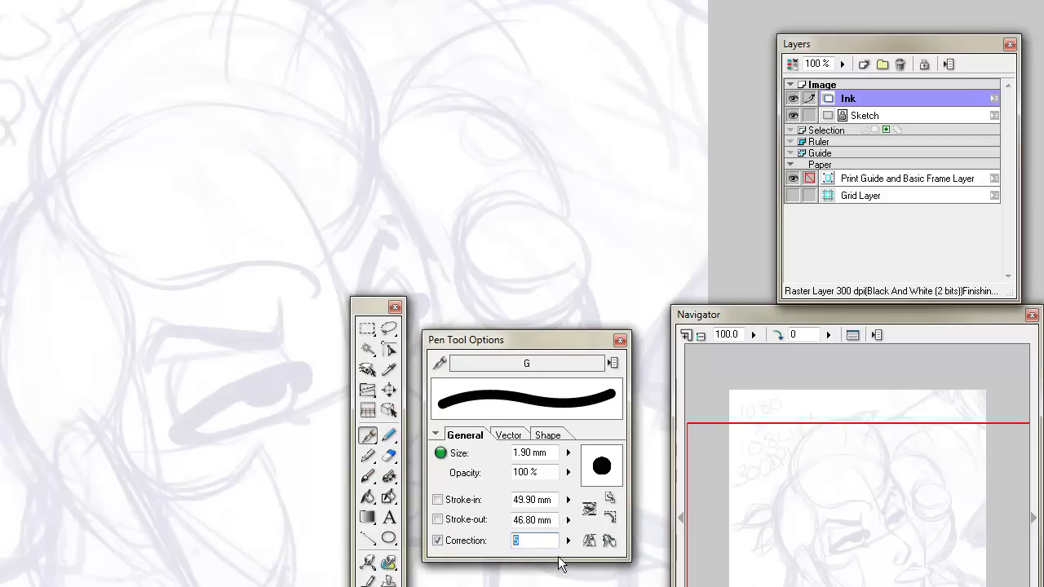
pyautogui.write('10')
pyautogui.moveTo(496, 235); pyautogui.dragTo(537, 246)
pyautogui.moveTo(475, 213)
pyautogui.mouseDown()
pyautogui.moveTo(552, 144)
pyautogui.moveTo(497, 82)
pyautogui.moveTo(415, 203)
pyautogui.moveTo(534, 175)
pyautogui.mouseUp()
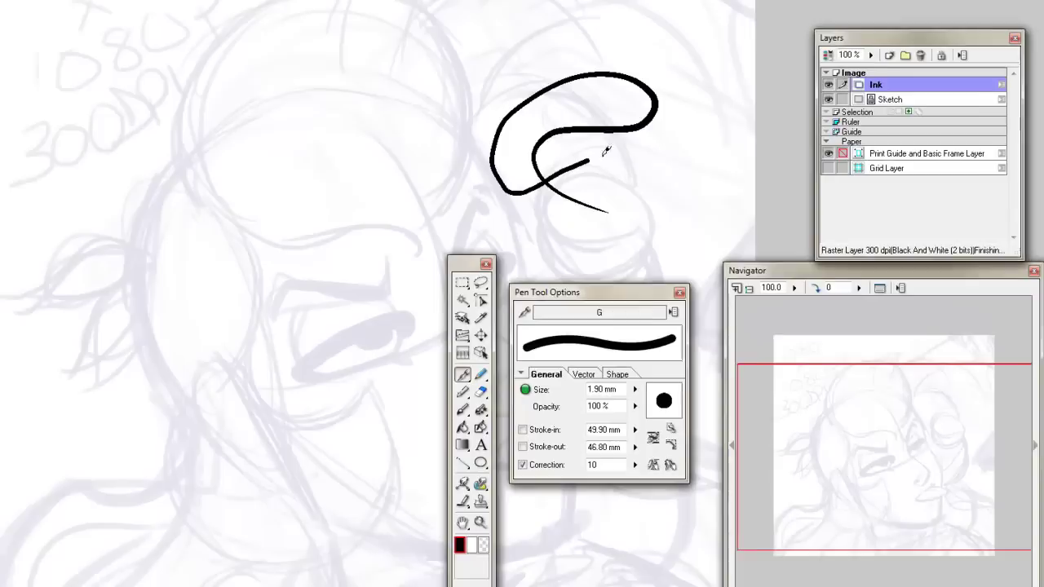
pyautogui.moveTo(605, 151)
pyautogui.mouseDown()
pyautogui.moveTo(675, 149)
pyautogui.moveTo(701, 172)
pyautogui.moveTo(657, 217)
pyautogui.moveTo(580, 217)
pyautogui.moveTo(547, 165)
pyautogui.moveTo(574, 114)
pyautogui.moveTo(657, 106)
pyautogui.moveTo(705, 123)
pyautogui.moveTo(743, 74)
pyautogui.moveTo(714, 32)
pyautogui.moveTo(634, 27)
pyautogui.moveTo(609, 50)
pyautogui.moveTo(714, 80)
pyautogui.moveTo(738, 121)
pyautogui.moveTo(725, 152)
pyautogui.moveTo(658, 170)
pyautogui.moveTo(689, 192)
pyautogui.moveTo(738, 196)
pyautogui.moveTo(723, 227)
pyautogui.moveTo(689, 186)
pyautogui.moveTo(703, 139)
pyautogui.moveTo(679, 155)
pyautogui.mouseUp()
pyautogui.hotkey('ctrl', 'z')
# Raise the correction to 15, test and undo a squiggle, then draw a C-shaped stroke.
pyautogui.click(640, 419)
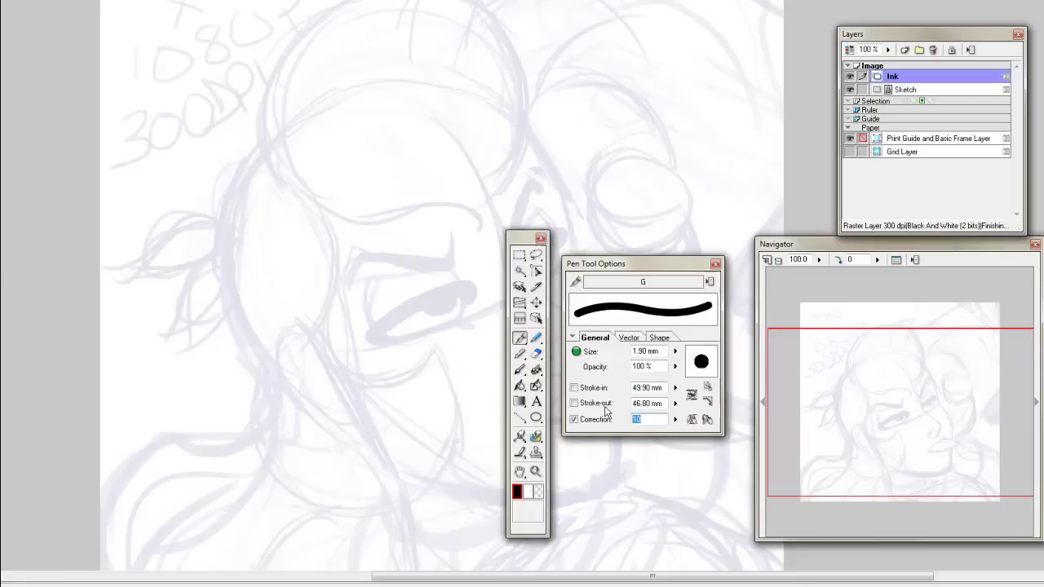
pyautogui.press('Return')
pyautogui.moveTo(537, 165)
pyautogui.mouseDown()
pyautogui.moveTo(655, 101)
pyautogui.moveTo(707, 91)
pyautogui.moveTo(700, 115)
pyautogui.moveTo(626, 137)
pyautogui.moveTo(584, 186)
pyautogui.moveTo(605, 204)
pyautogui.moveTo(720, 133)
pyautogui.moveTo(735, 144)
pyautogui.moveTo(734, 180)
pyautogui.moveTo(674, 187)
pyautogui.moveTo(612, 217)
pyautogui.moveTo(624, 232)
pyautogui.moveTo(757, 182)
pyautogui.moveTo(766, 217)
pyautogui.moveTo(629, 243)
pyautogui.moveTo(559, 234)
pyautogui.moveTo(547, 199)
pyautogui.moveTo(468, 167)
pyautogui.moveTo(551, 92)
pyautogui.moveTo(645, 141)
pyautogui.moveTo(692, 131)
pyautogui.moveTo(741, 67)
pyautogui.moveTo(595, 56)
pyautogui.moveTo(648, 77)
pyautogui.moveTo(631, 57)
pyautogui.mouseUp()
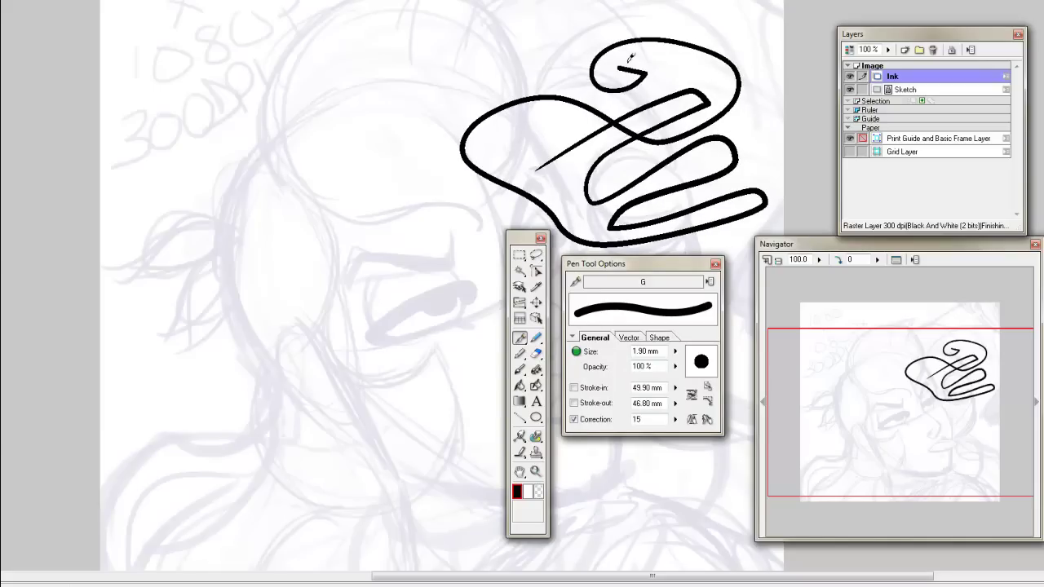
pyautogui.hotkey('ctrl', 'z')
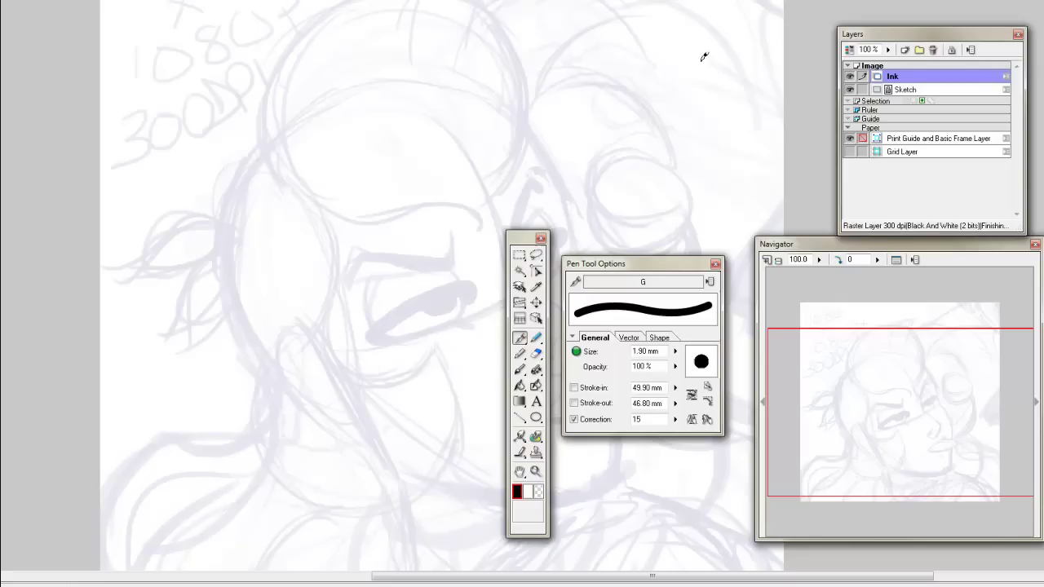
pyautogui.moveTo(571, 118)
pyautogui.mouseDown()
pyautogui.moveTo(563, 193)
pyautogui.moveTo(659, 128)
pyautogui.moveTo(660, 189)
pyautogui.moveTo(753, 170)
pyautogui.moveTo(744, 96)
pyautogui.mouseUp()
# Undo the C-shaped stroke and set the correction back to 5.
pyautogui.hotkey('ctrl', 'z')
pyautogui.click(657, 419)
pyautogui.write('3')
pyautogui.press('Return')
pyautogui.write('5')
# Zoom the canvas to 200% in the Navigator, centred on the eyes and brows.
pyautogui.moveTo(530, 239); pyautogui.dragTo(31, 24)
pyautogui.moveTo(630, 269); pyautogui.dragTo(645, 392)
pyautogui.moveTo(878, 352); pyautogui.dragTo(896, 358)
pyautogui.moveTo(636, 398)
pyautogui.mouseDown()
pyautogui.moveTo(562, 198)
pyautogui.moveTo(600, 401)
pyautogui.moveTo(637, 395)
pyautogui.mouseUp()
pyautogui.moveTo(873, 377); pyautogui.dragTo(865, 381)
pyautogui.click(798, 259)
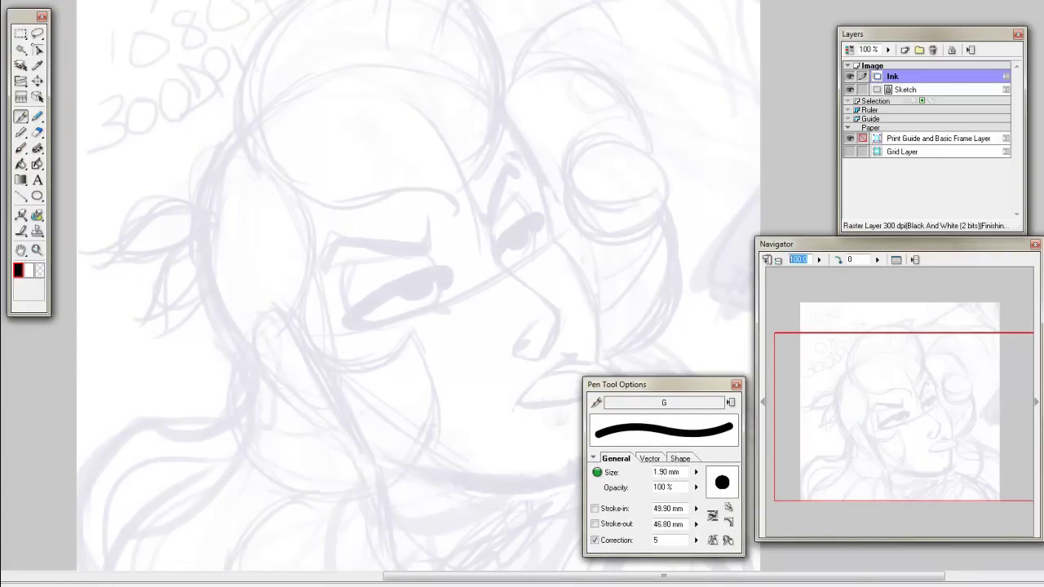
pyautogui.write('200')
pyautogui.press('Return')
pyautogui.moveTo(931, 405); pyautogui.dragTo(908, 398)
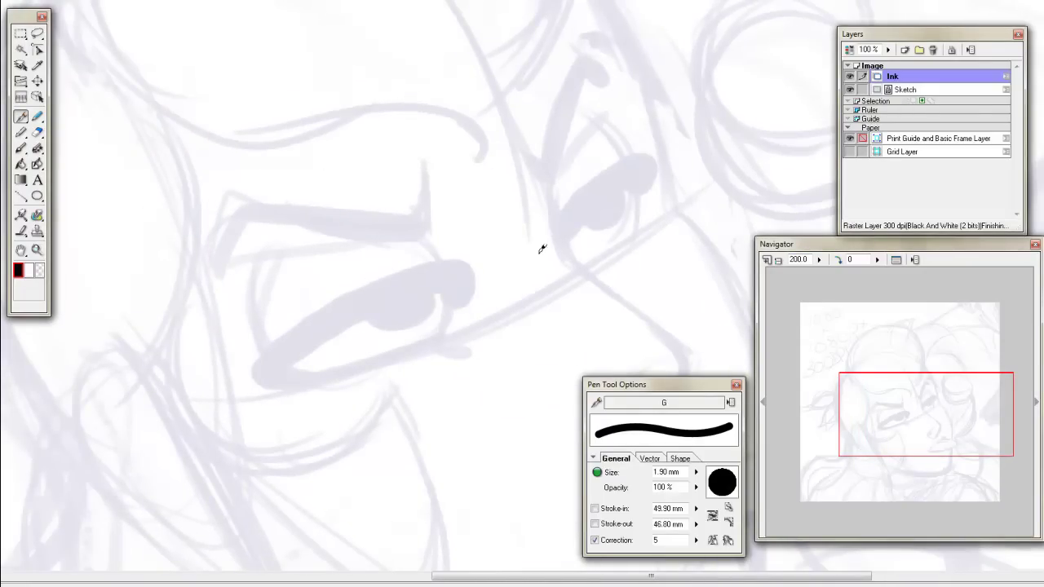
# Draw and undo several trial spirals and loops to test the G pen.
pyautogui.moveTo(491, 172)
pyautogui.mouseDown()
pyautogui.moveTo(481, 176)
pyautogui.moveTo(513, 232)
pyautogui.moveTo(488, 219)
pyautogui.mouseUp()
pyautogui.hotkey('ctrl', 'z')
pyautogui.moveTo(210, 323)
pyautogui.mouseDown()
pyautogui.moveTo(351, 229)
pyautogui.moveTo(584, 175)
pyautogui.moveTo(417, 222)
pyautogui.moveTo(433, 191)
pyautogui.moveTo(502, 176)
pyautogui.mouseUp()
pyautogui.hotkey('ctrl', 'z')
pyautogui.moveTo(397, 194)
pyautogui.mouseDown()
pyautogui.moveTo(571, 331)
pyautogui.moveTo(344, 221)
pyautogui.moveTo(362, 445)
pyautogui.moveTo(448, 247)
pyautogui.moveTo(467, 403)
pyautogui.moveTo(514, 463)
pyautogui.mouseUp()
pyautogui.hotkey('ctrl', 'z')
pyautogui.moveTo(392, 204); pyautogui.dragTo(335, 241)
pyautogui.hotkey('ctrl', 'z')
# Ink the left eyebrow curve and the arched right eyebrow, discarding a trial stroke.
pyautogui.moveTo(209, 353)
pyautogui.mouseDown()
pyautogui.moveTo(257, 311)
pyautogui.moveTo(403, 235)
pyautogui.moveTo(501, 227)
pyautogui.moveTo(466, 293)
pyautogui.moveTo(201, 448)
pyautogui.moveTo(357, 399)
pyautogui.moveTo(441, 353)
pyautogui.moveTo(511, 394)
pyautogui.moveTo(436, 512)
pyautogui.moveTo(509, 498)
pyautogui.mouseUp()
pyautogui.hotkey('ctrl', 'z')
pyautogui.moveTo(222, 274)
pyautogui.mouseDown()
pyautogui.moveTo(237, 221)
pyautogui.moveTo(275, 206)
pyautogui.moveTo(390, 219)
pyautogui.moveTo(425, 212)
pyautogui.moveTo(428, 199)
pyautogui.moveTo(420, 253)
pyautogui.mouseUp()
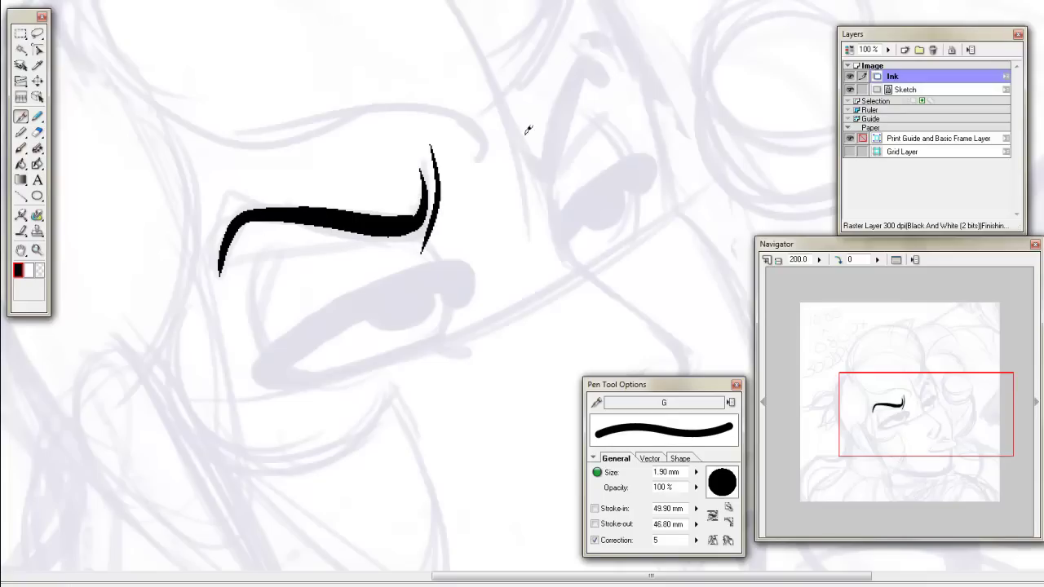
pyautogui.moveTo(617, 85)
pyautogui.mouseDown()
pyautogui.moveTo(610, 73)
pyautogui.moveTo(574, 71)
pyautogui.moveTo(546, 169)
pyautogui.mouseUp()
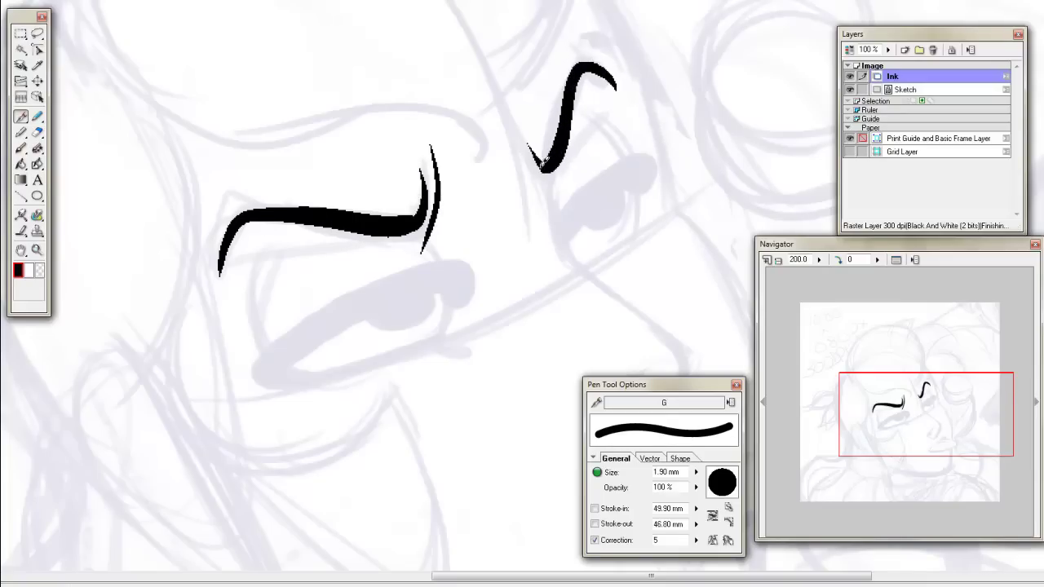
pyautogui.moveTo(517, 129); pyautogui.dragTo(539, 186)
# Ink the left eye's heavy lash line with a crease above and a curve beneath.
pyautogui.moveTo(318, 379)
pyautogui.mouseDown()
pyautogui.moveTo(298, 357)
pyautogui.moveTo(404, 296)
pyautogui.moveTo(448, 287)
pyautogui.moveTo(448, 304)
pyautogui.mouseUp()
pyautogui.moveTo(318, 379)
pyautogui.mouseDown()
pyautogui.moveTo(267, 375)
pyautogui.moveTo(331, 308)
pyautogui.moveTo(379, 283)
pyautogui.moveTo(455, 270)
pyautogui.moveTo(466, 277)
pyautogui.moveTo(442, 310)
pyautogui.mouseUp()
pyautogui.moveTo(342, 322)
pyautogui.mouseDown()
pyautogui.moveTo(411, 289)
pyautogui.moveTo(457, 286)
pyautogui.moveTo(458, 304)
pyautogui.moveTo(439, 289)
pyautogui.mouseUp()
pyautogui.moveTo(377, 316)
pyautogui.mouseDown()
pyautogui.moveTo(401, 328)
pyautogui.moveTo(447, 302)
pyautogui.mouseUp()
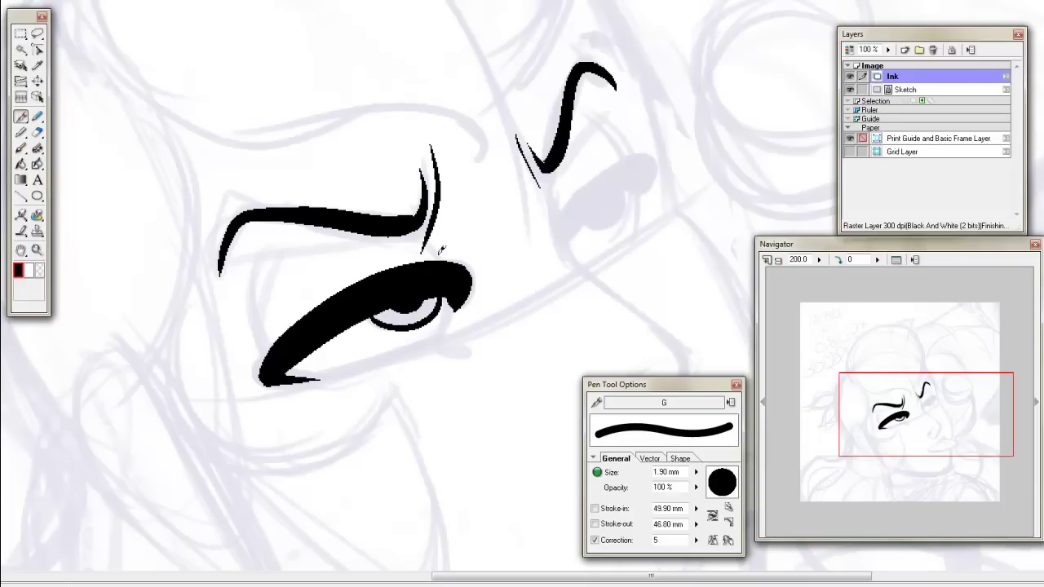
pyautogui.moveTo(441, 250); pyautogui.dragTo(430, 259)
pyautogui.moveTo(274, 251); pyautogui.dragTo(400, 242)
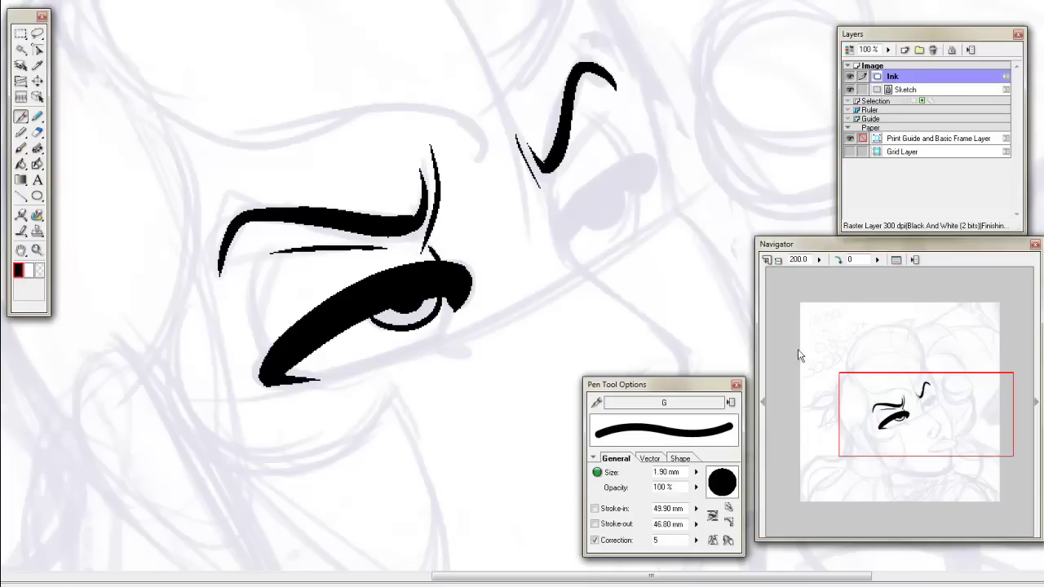
pyautogui.moveTo(938, 424); pyautogui.dragTo(943, 432)
pyautogui.moveTo(252, 307)
pyautogui.mouseDown()
pyautogui.moveTo(288, 315)
pyautogui.moveTo(359, 300)
pyautogui.moveTo(433, 250)
pyautogui.mouseUp()
pyautogui.hotkey('ctrl', 'z')
pyautogui.moveTo(275, 320)
pyautogui.mouseDown()
pyautogui.moveTo(343, 307)
pyautogui.moveTo(430, 269)
pyautogui.mouseUp()
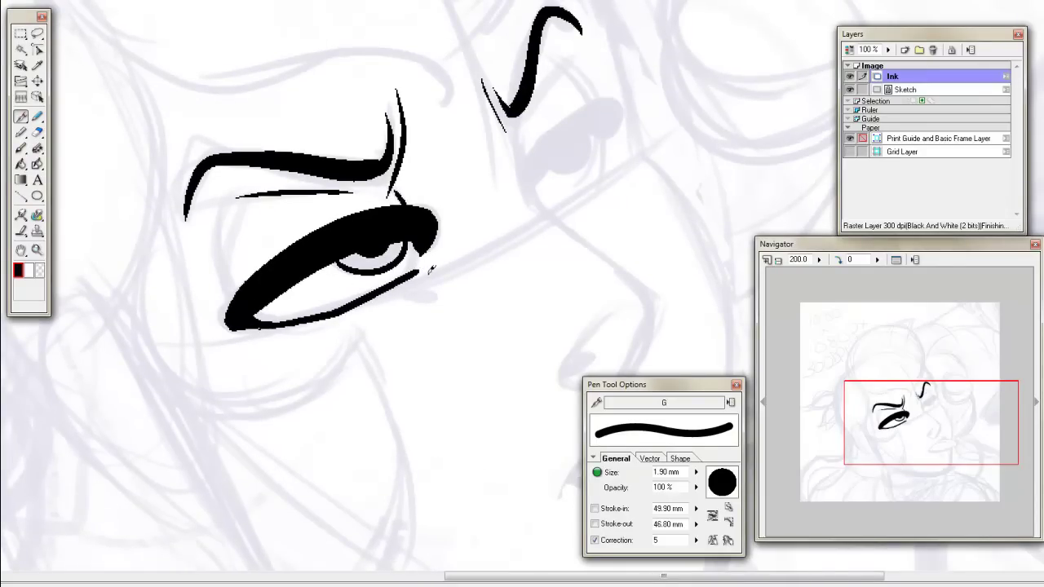
pyautogui.hotkey('ctrl', 'z')
pyautogui.moveTo(262, 322)
pyautogui.mouseDown()
pyautogui.moveTo(383, 293)
pyautogui.moveTo(423, 268)
pyautogui.moveTo(435, 274)
pyautogui.mouseUp()
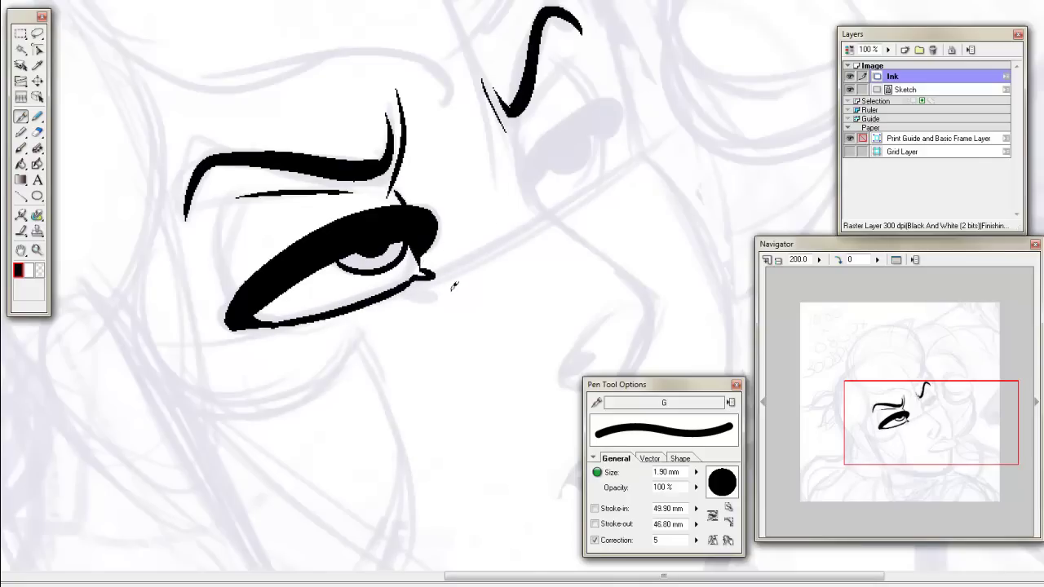
# Ink the upper and lower lip outlines, undoing a lip-corner wedge.
pyautogui.moveTo(938, 408); pyautogui.dragTo(954, 410)
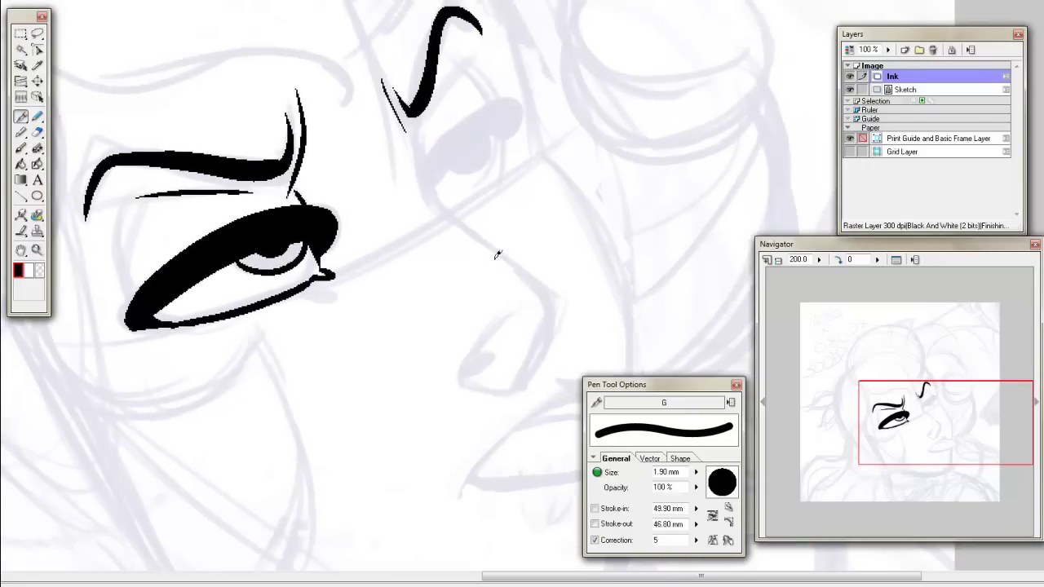
pyautogui.moveTo(903, 382); pyautogui.dragTo(919, 395)
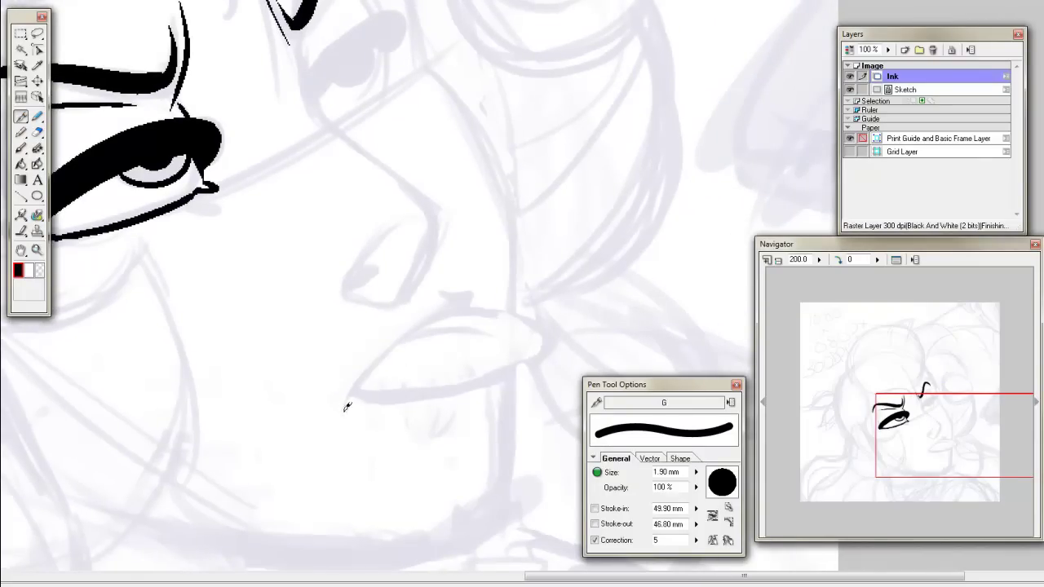
pyautogui.moveTo(346, 408)
pyautogui.mouseDown()
pyautogui.moveTo(365, 374)
pyautogui.moveTo(461, 300)
pyautogui.mouseUp()
pyautogui.moveTo(382, 361); pyautogui.dragTo(487, 331)
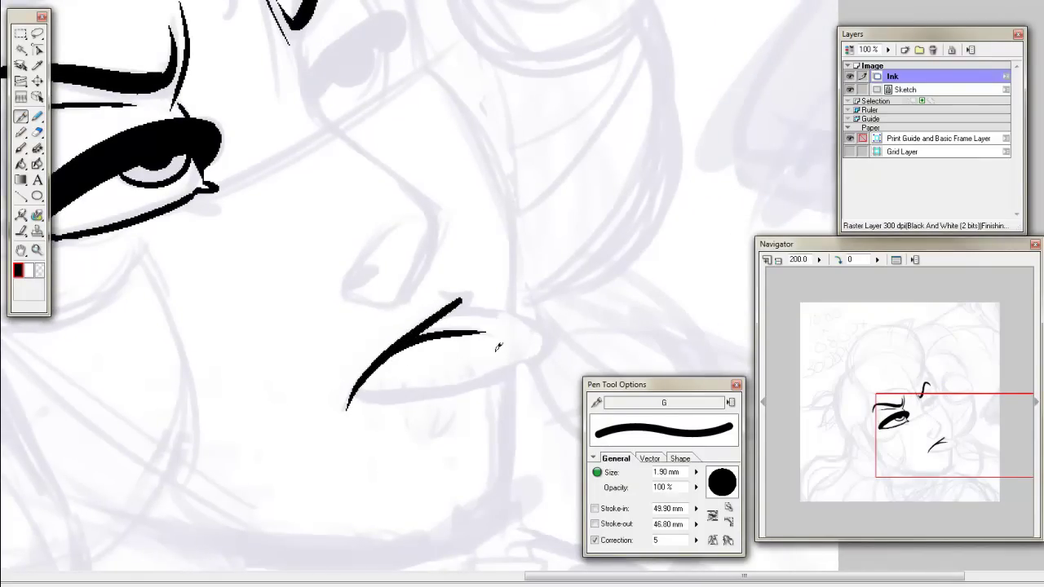
pyautogui.moveTo(355, 398)
pyautogui.mouseDown()
pyautogui.moveTo(478, 374)
pyautogui.moveTo(551, 336)
pyautogui.moveTo(503, 316)
pyautogui.moveTo(514, 309)
pyautogui.moveTo(548, 327)
pyautogui.mouseUp()
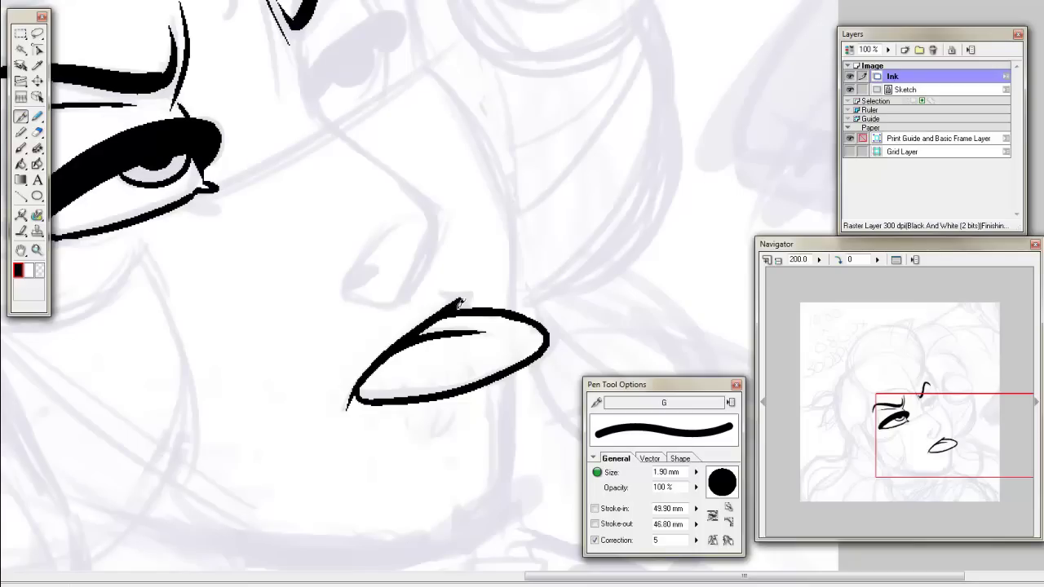
pyautogui.moveTo(347, 405); pyautogui.dragTo(364, 395)
pyautogui.hotkey('ctrl', 'z')
pyautogui.moveTo(25, 49); pyautogui.dragTo(326, 237)
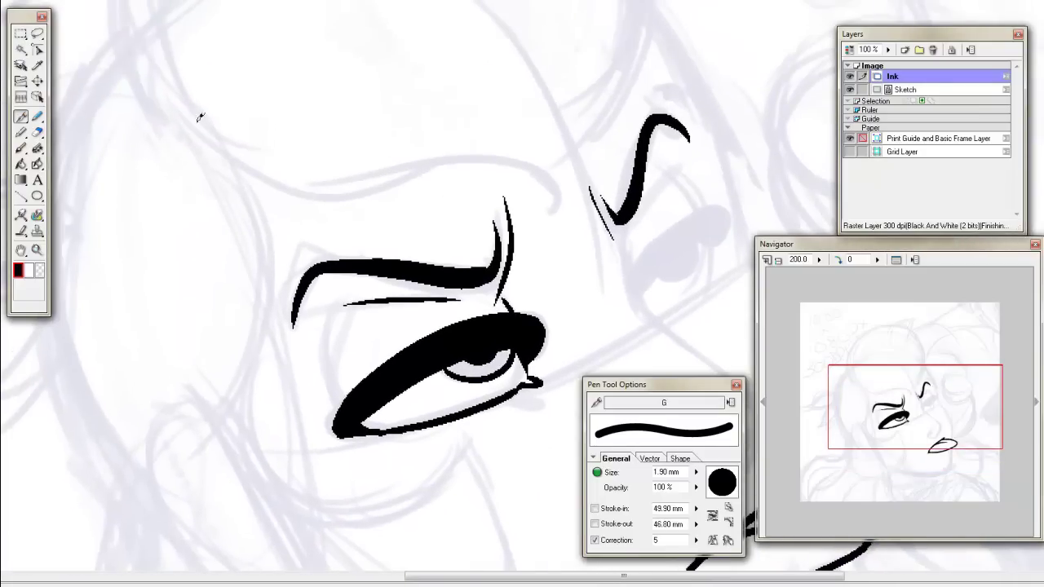
pyautogui.moveTo(354, 147); pyautogui.dragTo(281, 293)
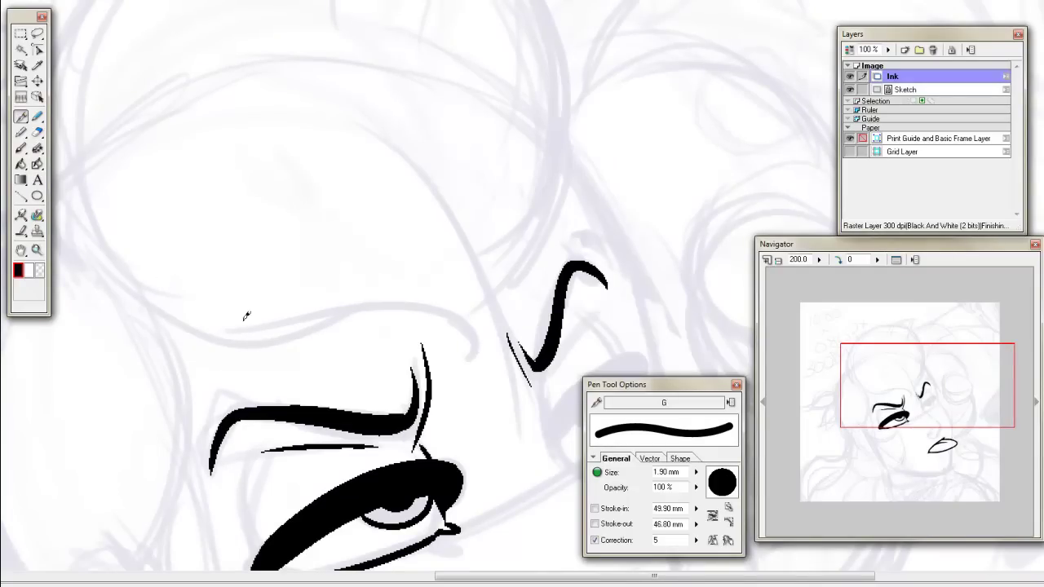
# Raise the Sketch layer opacity to 43%, then return to the Ink layer.
pyautogui.click(914, 91)
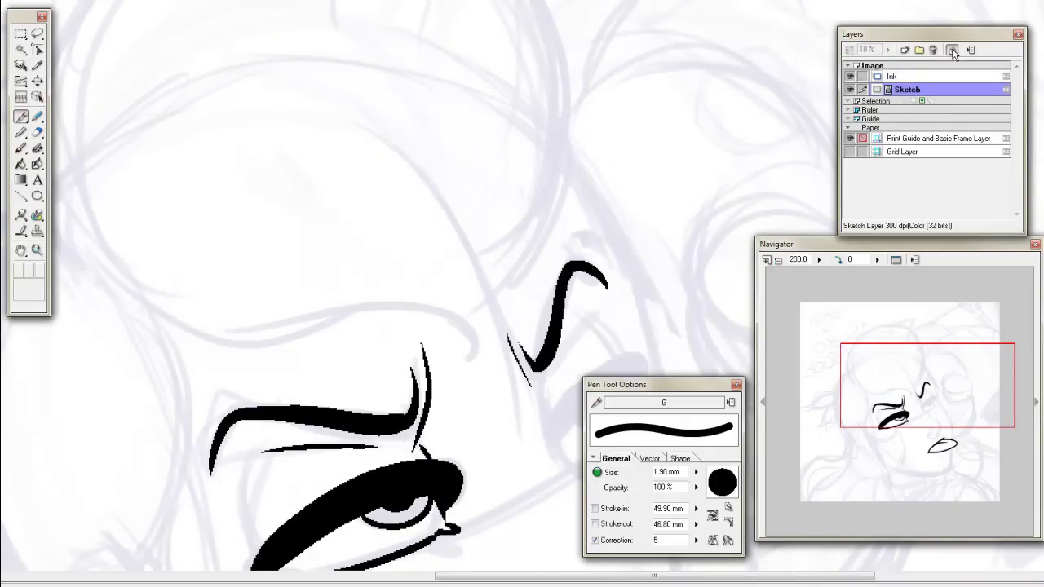
pyautogui.click(890, 52)
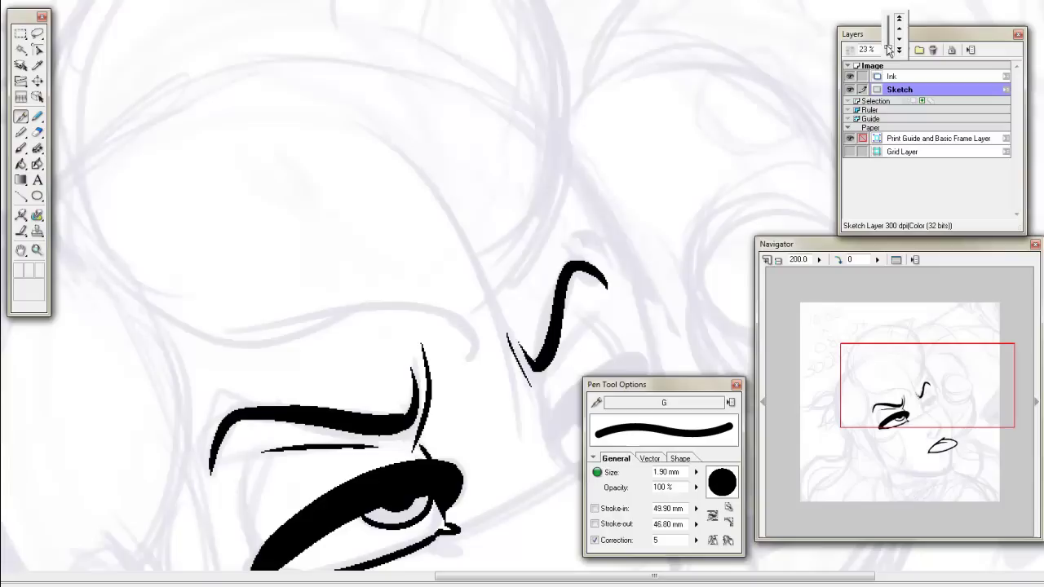
pyautogui.moveTo(899, 43); pyautogui.dragTo(899, 31)
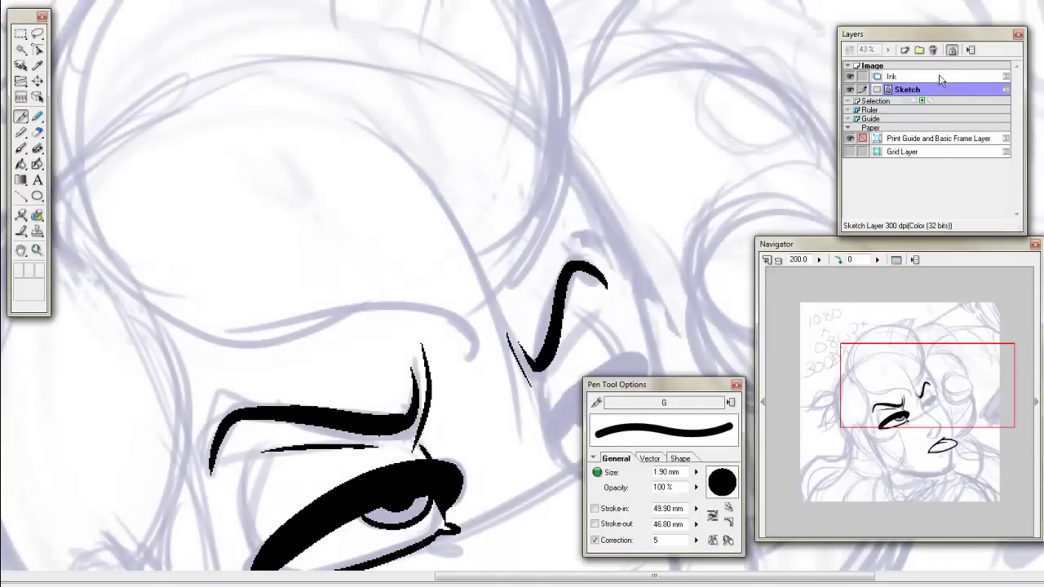
pyautogui.click(930, 78)
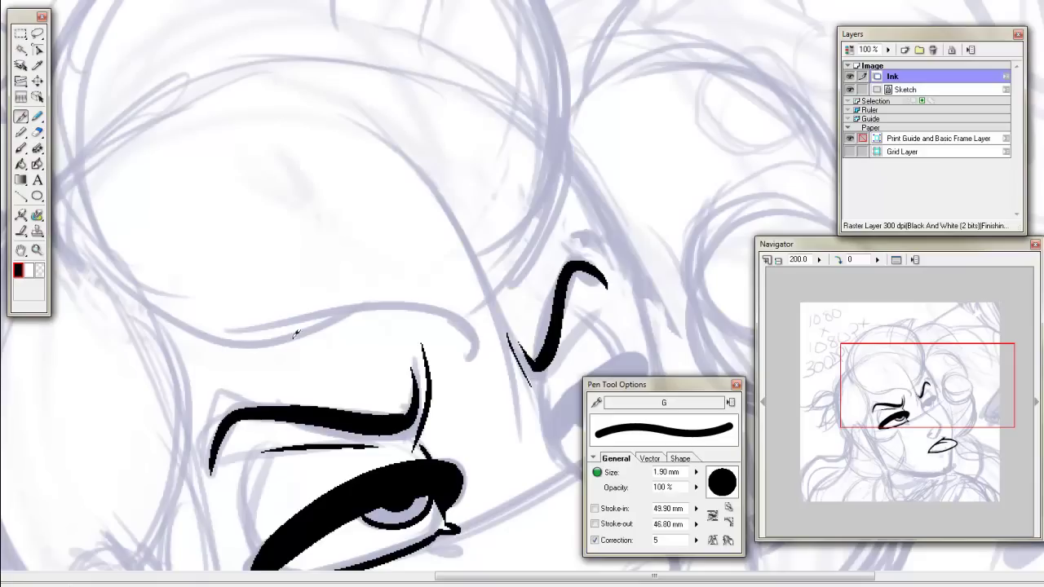
# Ink the long brow-ridge line and the left face contour down the cheek.
pyautogui.moveTo(152, 301)
pyautogui.mouseDown()
pyautogui.moveTo(173, 324)
pyautogui.moveTo(270, 343)
pyautogui.moveTo(390, 304)
pyautogui.moveTo(441, 318)
pyautogui.moveTo(474, 337)
pyautogui.moveTo(471, 349)
pyautogui.mouseUp()
pyautogui.moveTo(907, 387); pyautogui.dragTo(895, 410)
pyautogui.moveTo(237, 156)
pyautogui.mouseDown()
pyautogui.moveTo(284, 237)
pyautogui.moveTo(282, 273)
pyautogui.moveTo(263, 335)
pyautogui.moveTo(209, 428)
pyautogui.mouseUp()
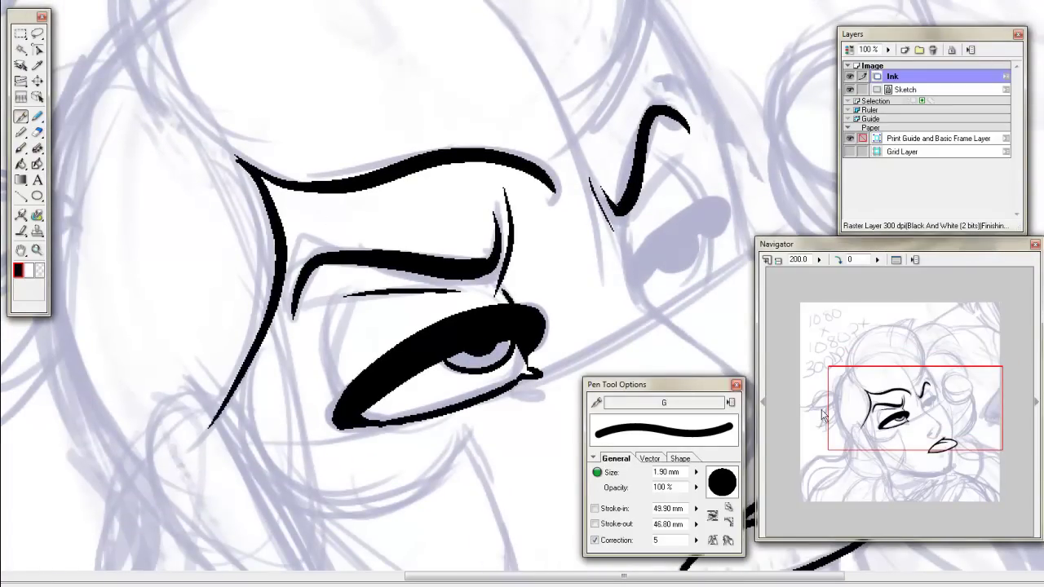
pyautogui.moveTo(924, 375); pyautogui.dragTo(929, 385)
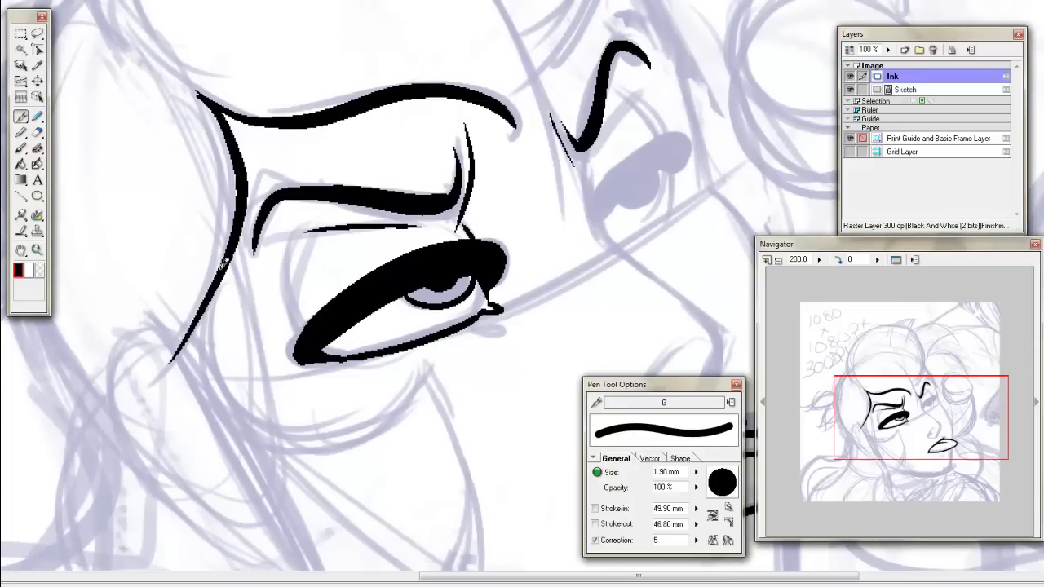
pyautogui.moveTo(222, 269)
pyautogui.mouseDown()
pyautogui.moveTo(220, 335)
pyautogui.moveTo(254, 394)
pyautogui.moveTo(307, 419)
pyautogui.moveTo(369, 418)
pyautogui.moveTo(408, 408)
pyautogui.mouseUp()
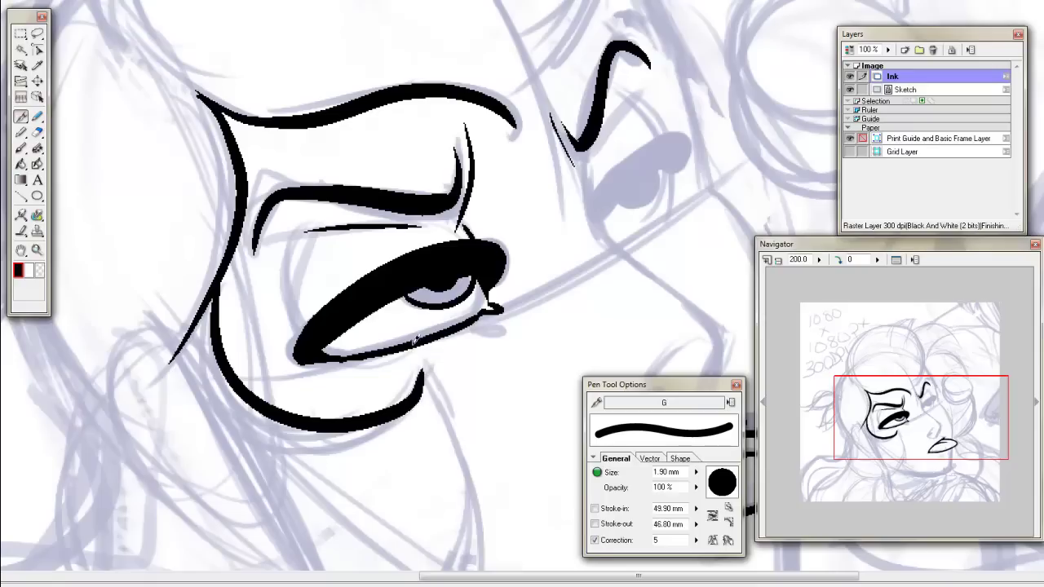
pyautogui.hotkey('ctrl', 'z')
pyautogui.moveTo(225, 266)
pyautogui.mouseDown()
pyautogui.moveTo(216, 337)
pyautogui.moveTo(269, 421)
pyautogui.moveTo(390, 410)
pyautogui.moveTo(424, 371)
pyautogui.mouseUp()
# Recentre the view on the face and hide the Sketch layer.
pyautogui.moveTo(955, 432)
pyautogui.mouseDown()
pyautogui.moveTo(964, 453)
pyautogui.moveTo(966, 410)
pyautogui.mouseUp()
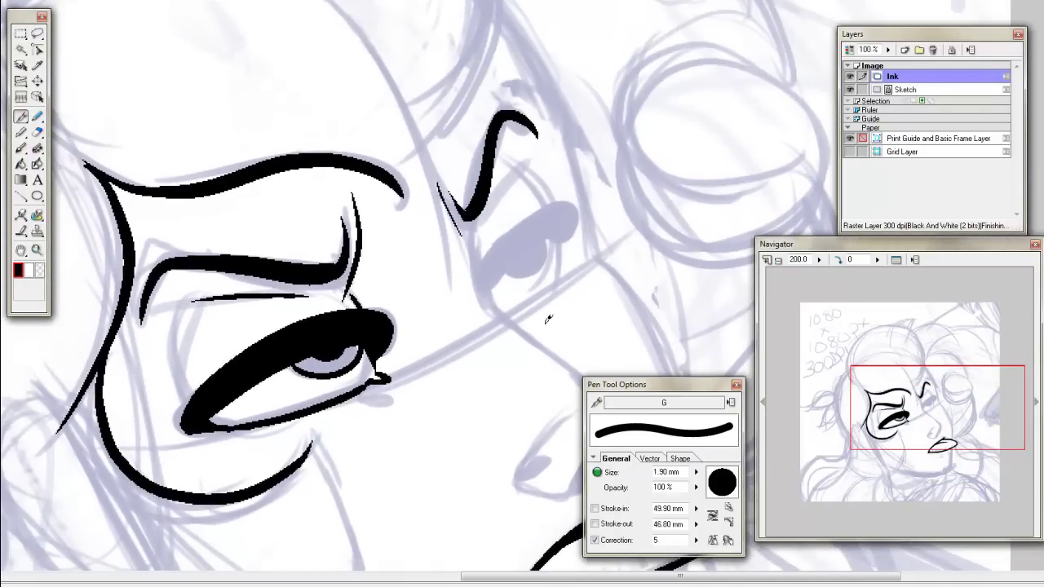
pyautogui.click(932, 397)
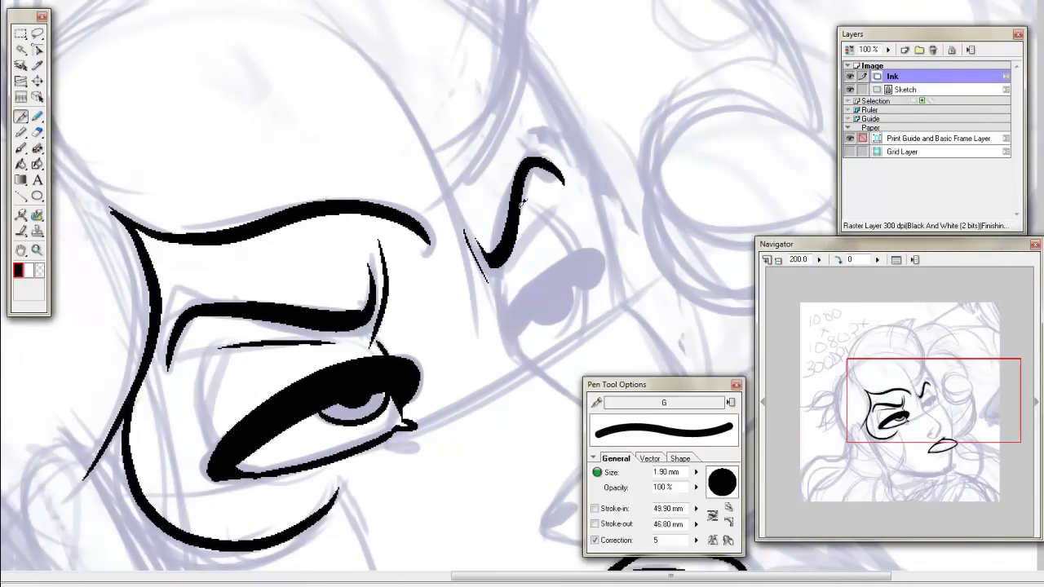
pyautogui.moveTo(948, 406); pyautogui.dragTo(913, 380)
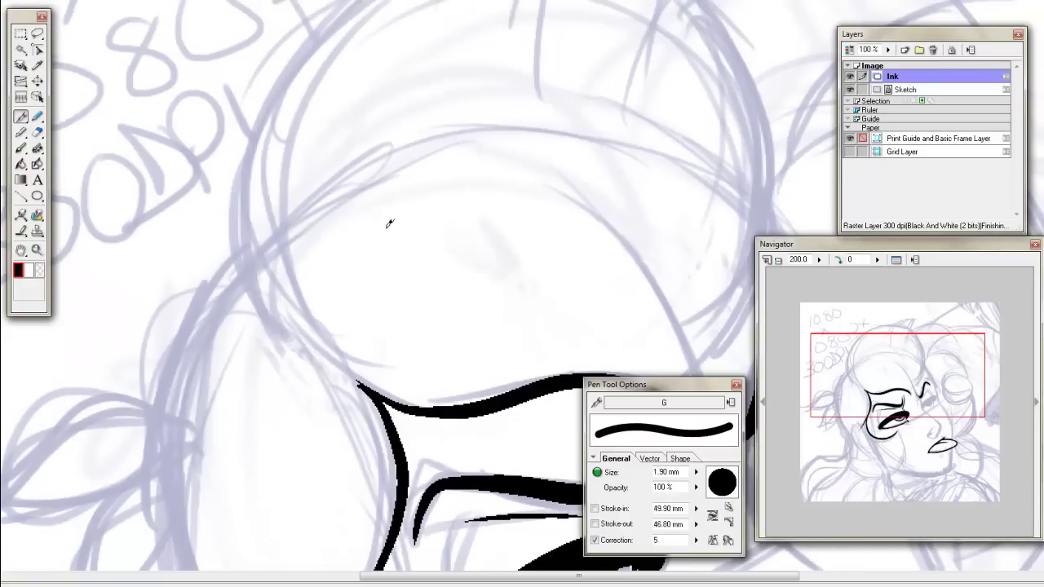
pyautogui.click(850, 88)
# Hide the Ink layer, add a new scratch layer, and clear some test strokes.
pyautogui.click(850, 75)
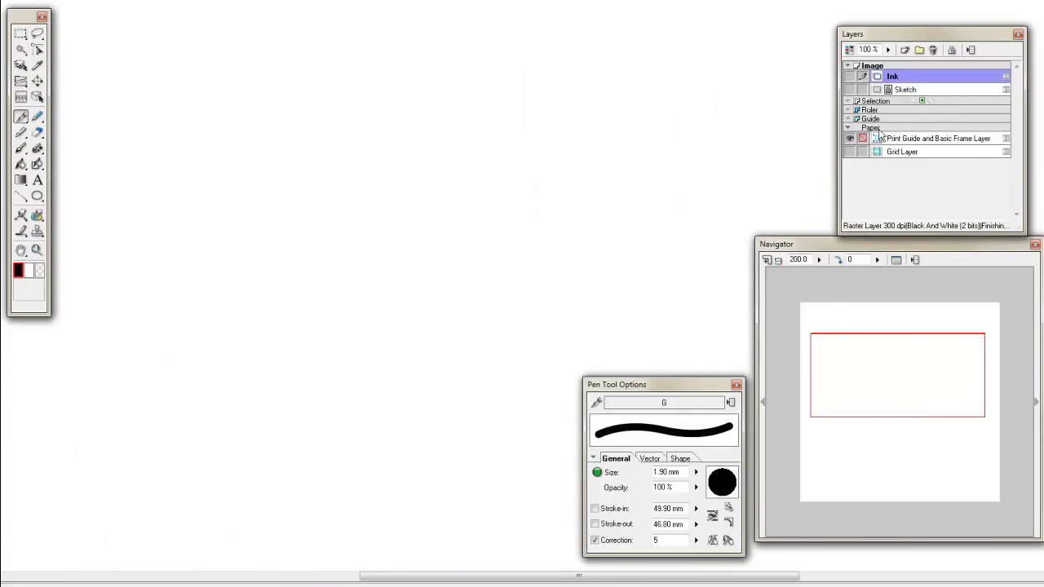
pyautogui.click(905, 50)
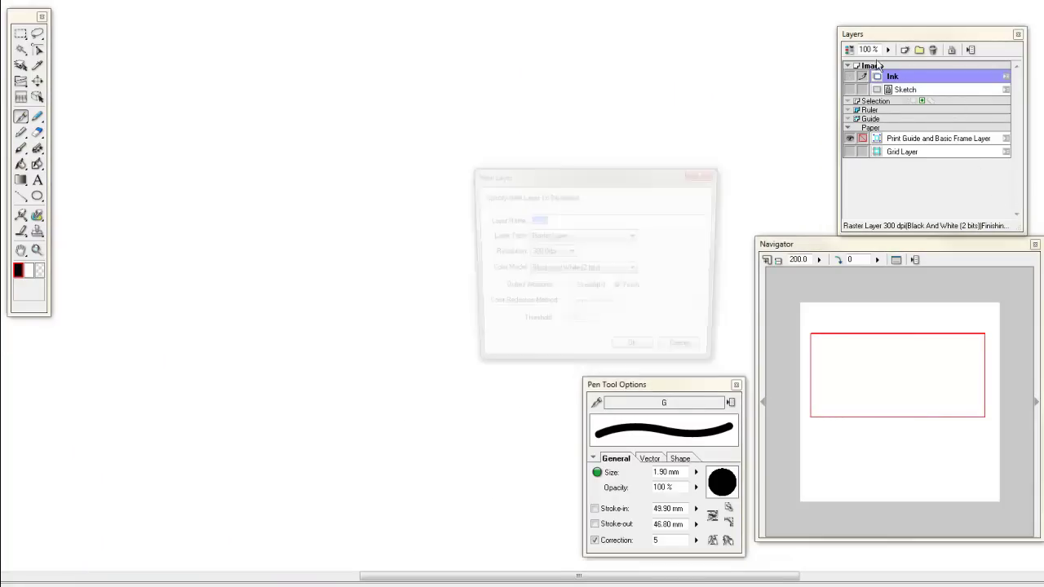
pyautogui.click(638, 342)
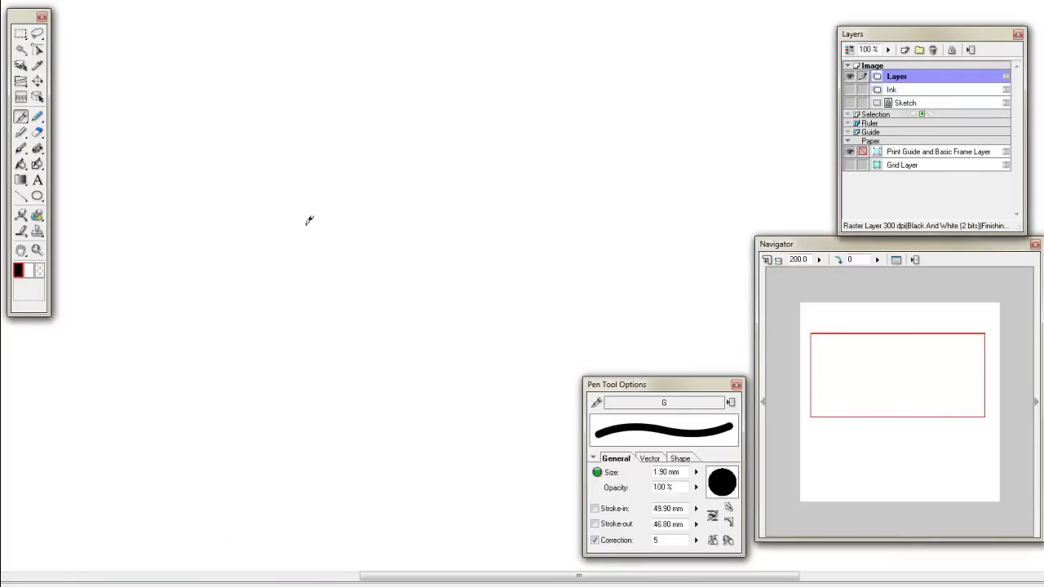
pyautogui.moveTo(181, 291)
pyautogui.mouseDown()
pyautogui.moveTo(445, 331)
pyautogui.moveTo(389, 111)
pyautogui.moveTo(576, 173)
pyautogui.mouseUp()
pyautogui.press('Delete')
pyautogui.moveTo(154, 287)
pyautogui.mouseDown()
pyautogui.moveTo(361, 181)
pyautogui.moveTo(552, 274)
pyautogui.moveTo(452, 92)
pyautogui.moveTo(600, 174)
pyautogui.moveTo(486, 393)
pyautogui.moveTo(209, 329)
pyautogui.moveTo(224, 422)
pyautogui.moveTo(329, 487)
pyautogui.moveTo(467, 398)
pyautogui.moveTo(327, 283)
pyautogui.moveTo(241, 233)
pyautogui.moveTo(249, 146)
pyautogui.moveTo(389, 138)
pyautogui.moveTo(499, 283)
pyautogui.moveTo(602, 295)
pyautogui.mouseUp()
pyautogui.press('Delete')
# Set the correction to 1 and draw practice curves, arcs and loops.
pyautogui.doubleClick(669, 540)
pyautogui.write('1')
pyautogui.moveTo(470, 41)
pyautogui.mouseDown()
pyautogui.moveTo(380, 77)
pyautogui.moveTo(471, 78)
pyautogui.moveTo(428, 96)
pyautogui.moveTo(485, 269)
pyautogui.moveTo(462, 318)
pyautogui.moveTo(501, 316)
pyautogui.moveTo(503, 348)
pyautogui.moveTo(487, 356)
pyautogui.moveTo(522, 358)
pyautogui.moveTo(502, 381)
pyautogui.moveTo(545, 448)
pyautogui.moveTo(576, 539)
pyautogui.mouseUp()
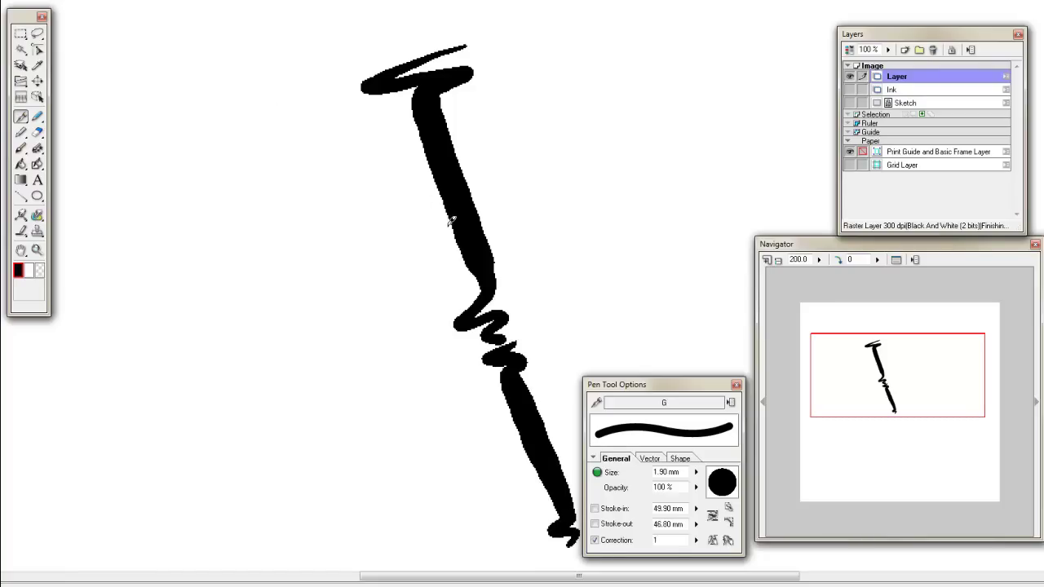
pyautogui.moveTo(449, 222)
pyautogui.mouseDown()
pyautogui.moveTo(373, 169)
pyautogui.moveTo(272, 271)
pyautogui.moveTo(219, 429)
pyautogui.mouseUp()
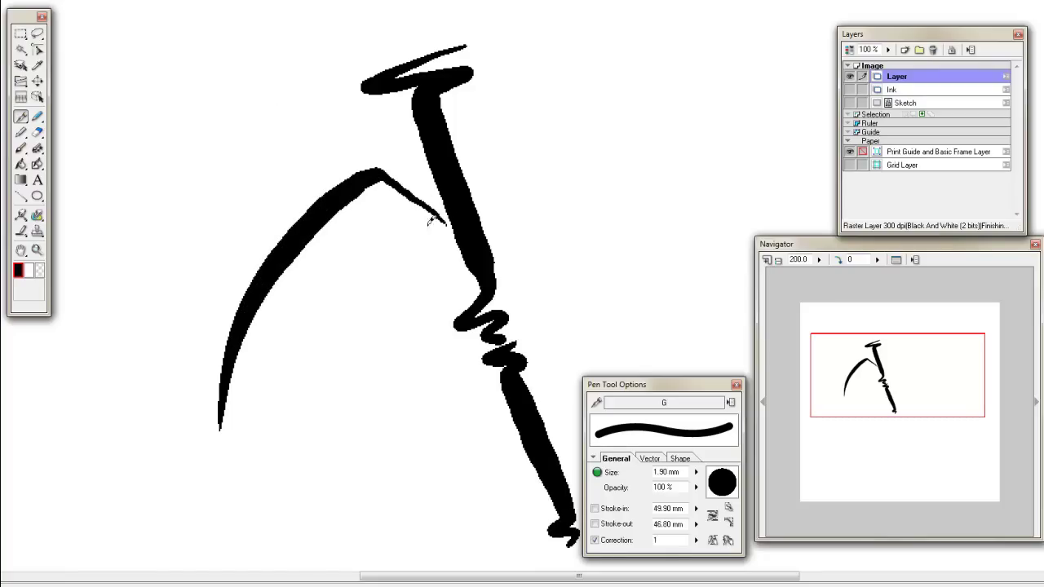
pyautogui.moveTo(453, 242)
pyautogui.mouseDown()
pyautogui.moveTo(387, 220)
pyautogui.moveTo(335, 269)
pyautogui.moveTo(327, 493)
pyautogui.mouseUp()
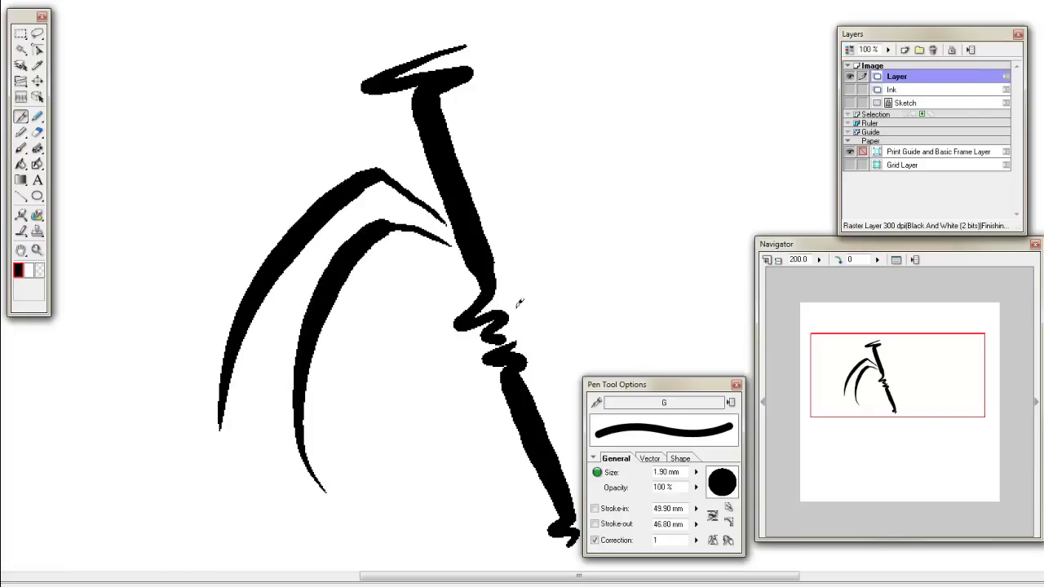
pyautogui.moveTo(523, 324)
pyautogui.mouseDown()
pyautogui.moveTo(536, 284)
pyautogui.moveTo(579, 290)
pyautogui.moveTo(683, 345)
pyautogui.mouseUp()
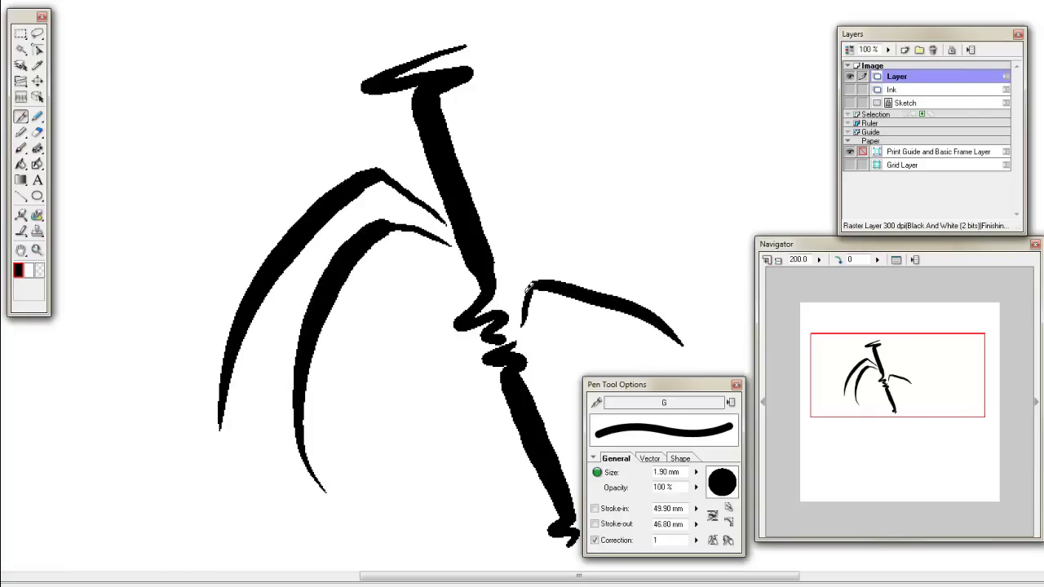
pyautogui.moveTo(520, 311)
pyautogui.mouseDown()
pyautogui.moveTo(521, 272)
pyautogui.moveTo(542, 258)
pyautogui.moveTo(691, 272)
pyautogui.mouseUp()
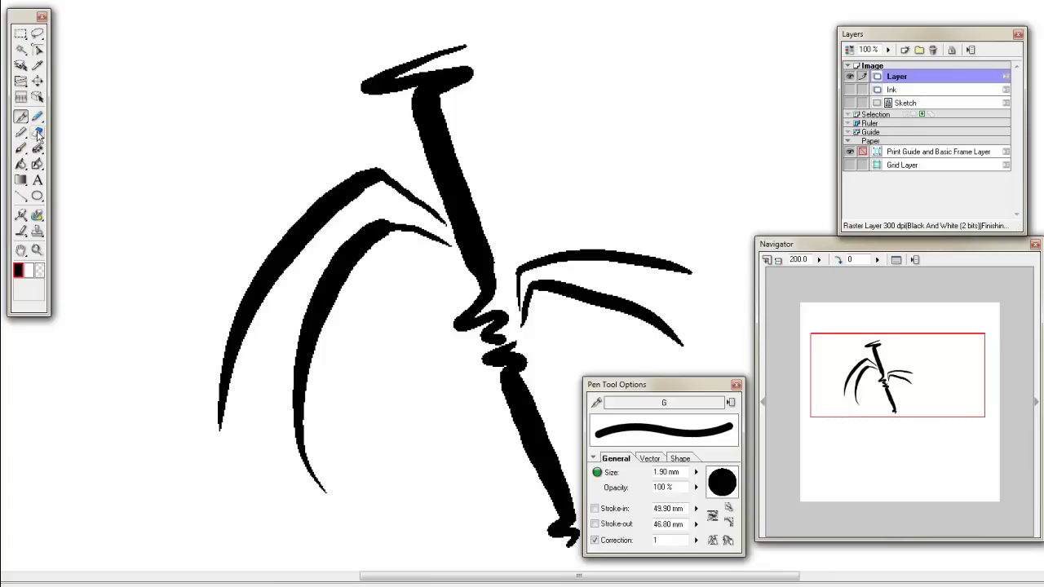
pyautogui.moveTo(369, 120)
pyautogui.mouseDown()
pyautogui.moveTo(184, 169)
pyautogui.moveTo(342, 115)
pyautogui.moveTo(234, 218)
pyautogui.moveTo(123, 383)
pyautogui.moveTo(174, 440)
pyautogui.moveTo(171, 490)
pyautogui.mouseUp()
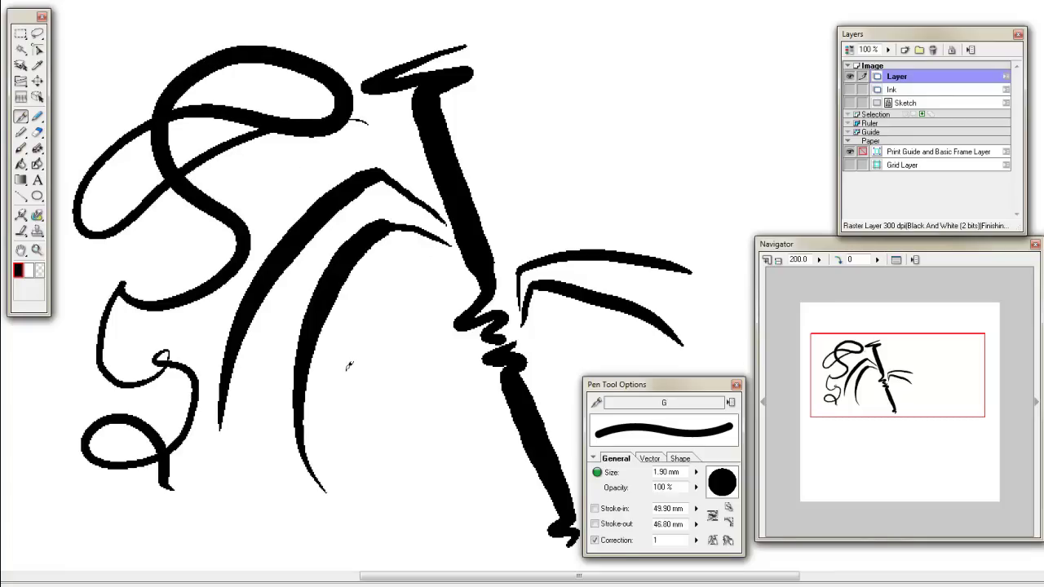
# Practise diagonal hatching and cross-hatching, then delete the scratch layer.
pyautogui.moveTo(326, 334); pyautogui.dragTo(426, 440)
pyautogui.moveTo(335, 316)
pyautogui.mouseDown()
pyautogui.moveTo(415, 414)
pyautogui.moveTo(411, 392)
pyautogui.mouseUp()
pyautogui.moveTo(355, 301)
pyautogui.mouseDown()
pyautogui.moveTo(417, 383)
pyautogui.moveTo(440, 392)
pyautogui.mouseUp()
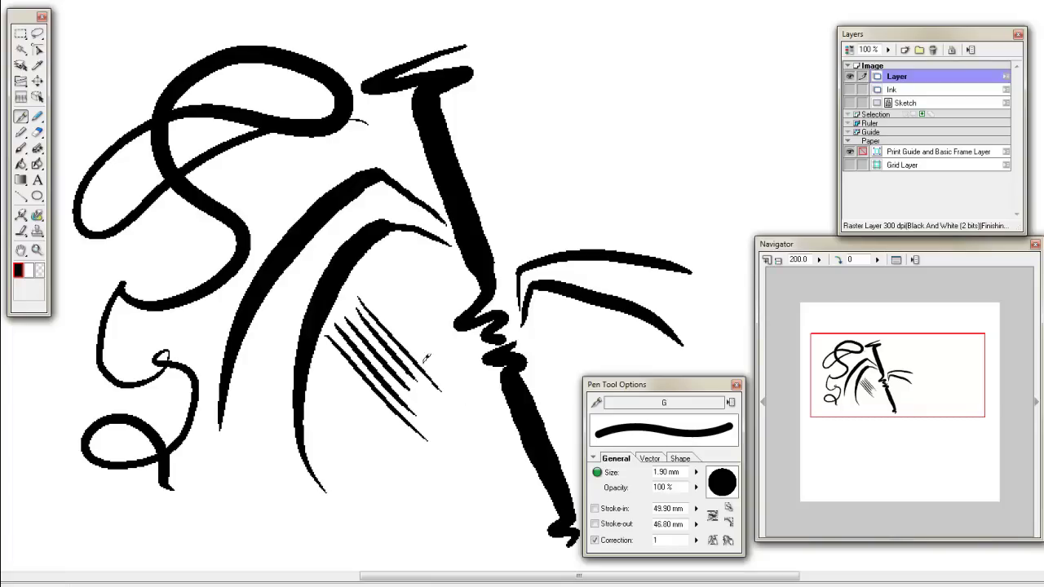
pyautogui.moveTo(402, 284)
pyautogui.mouseDown()
pyautogui.moveTo(397, 316)
pyautogui.moveTo(334, 412)
pyautogui.mouseUp()
pyautogui.moveTo(416, 298); pyautogui.dragTo(353, 430)
pyautogui.moveTo(428, 336); pyautogui.dragTo(377, 433)
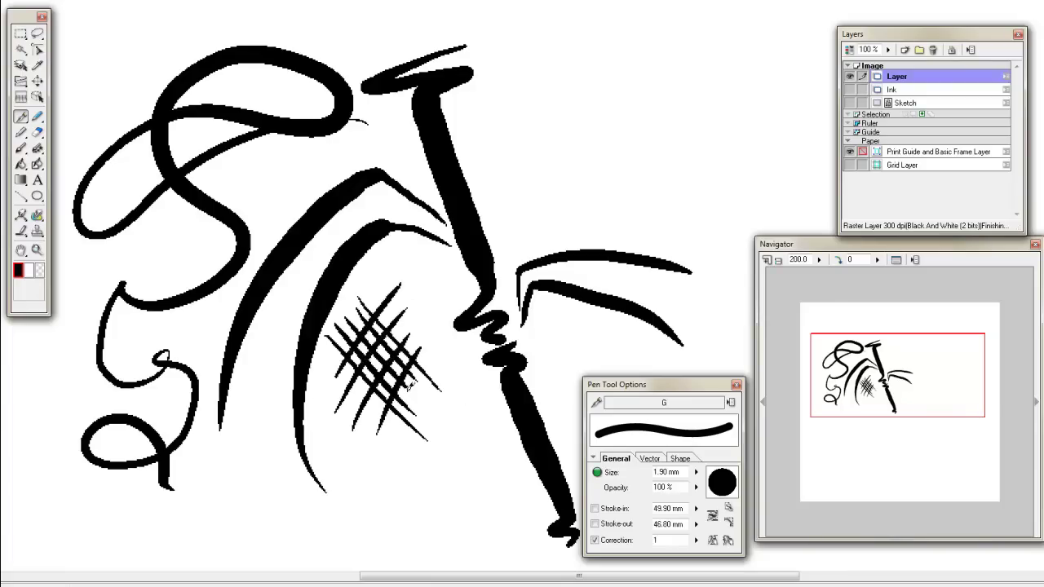
pyautogui.moveTo(432, 367); pyautogui.dragTo(410, 420)
pyautogui.click(932, 49)
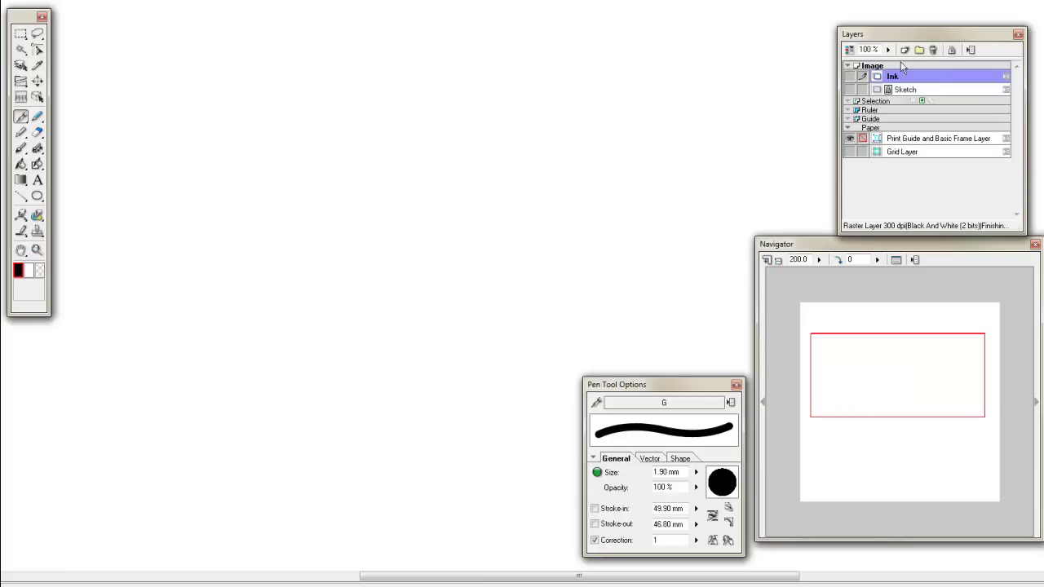
# Make the Ink and Sketch layers visible again and bring the face into view.
pyautogui.click(849, 76)
pyautogui.click(850, 89)
pyautogui.moveTo(899, 369)
pyautogui.mouseDown()
pyautogui.moveTo(916, 406)
pyautogui.moveTo(947, 420)
pyautogui.mouseUp()
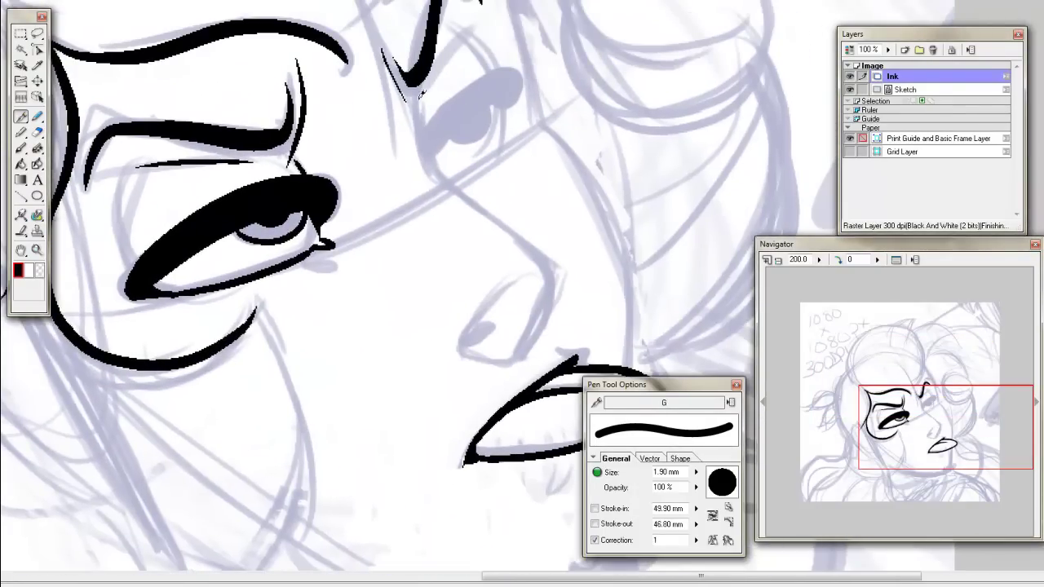
# Ink the bridge line of the nose, retracing it bolder toward the tip.
pyautogui.moveTo(421, 93)
pyautogui.mouseDown()
pyautogui.moveTo(420, 145)
pyautogui.moveTo(478, 207)
pyautogui.moveTo(545, 252)
pyautogui.moveTo(553, 272)
pyautogui.mouseUp()
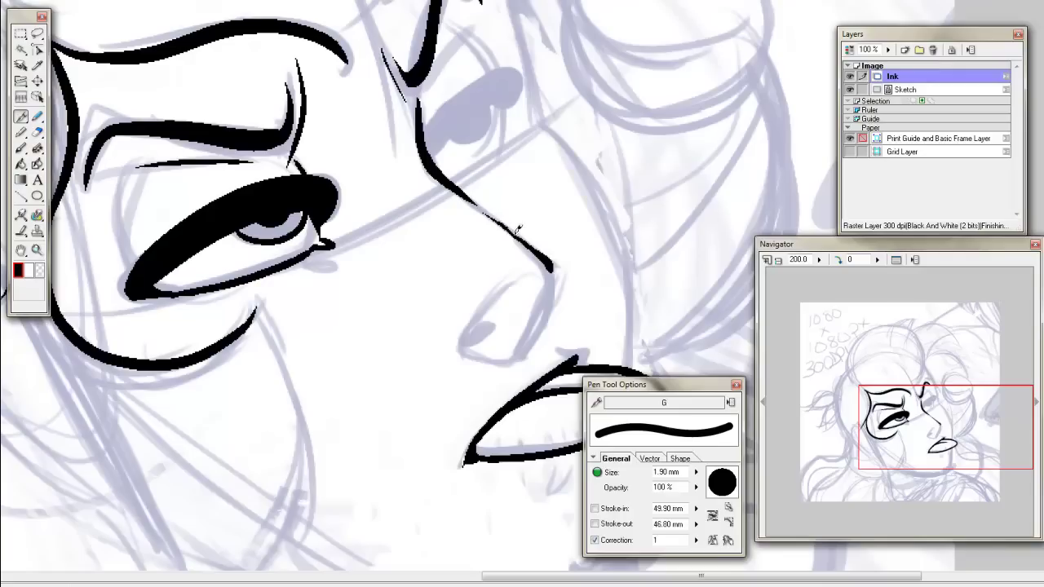
pyautogui.moveTo(514, 228); pyautogui.dragTo(563, 265)
pyautogui.moveTo(906, 419)
pyautogui.mouseDown()
pyautogui.moveTo(862, 426)
pyautogui.moveTo(926, 423)
pyautogui.moveTo(923, 401)
pyautogui.moveTo(953, 399)
pyautogui.moveTo(975, 441)
pyautogui.mouseUp()
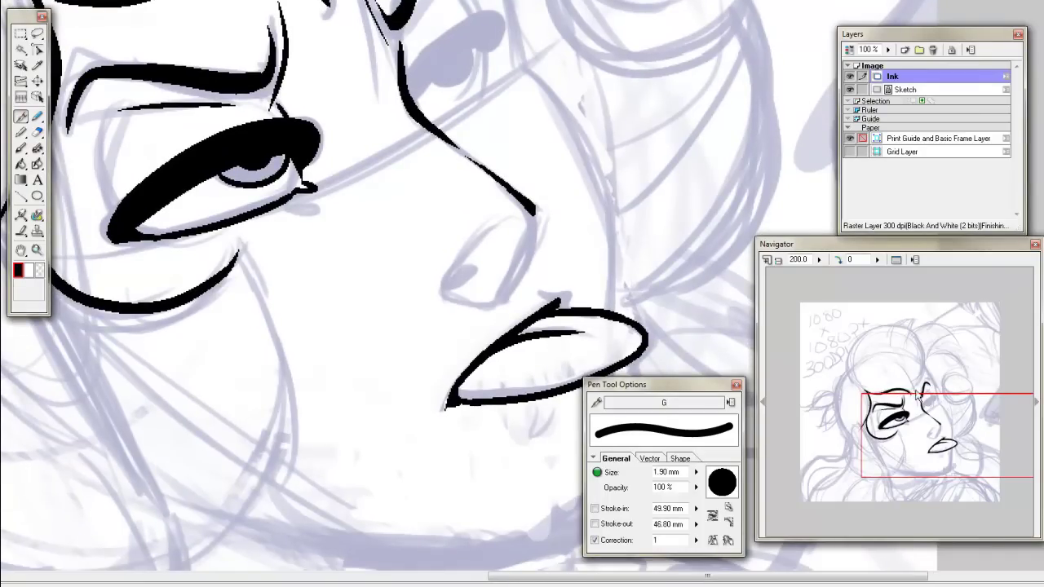
# Ink the right side of the nose, redoing bad strokes, and fill in a black nostril.
pyautogui.moveTo(534, 200); pyautogui.dragTo(518, 269)
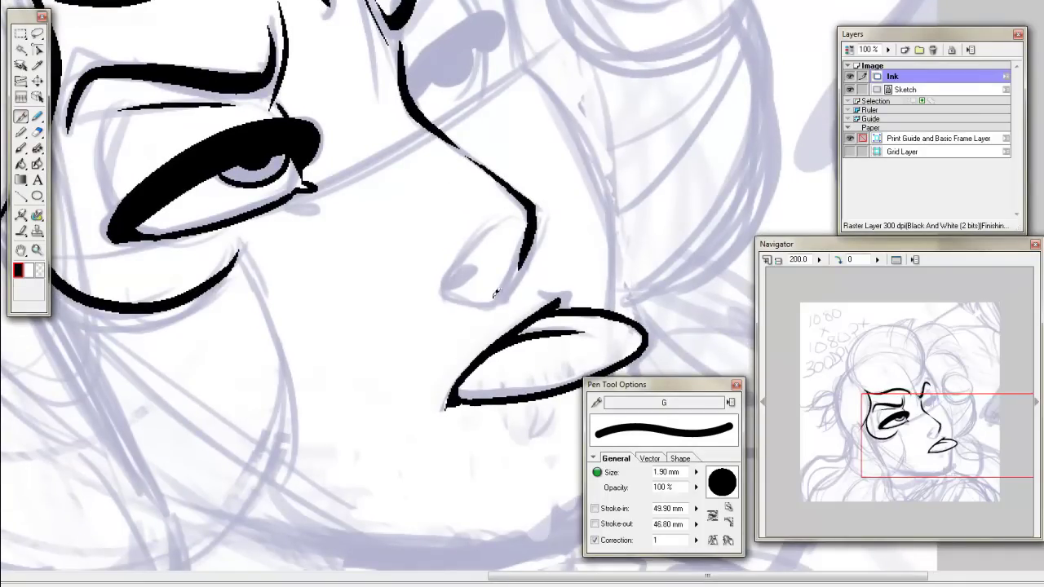
pyautogui.hotkey('ctrl', 'z')
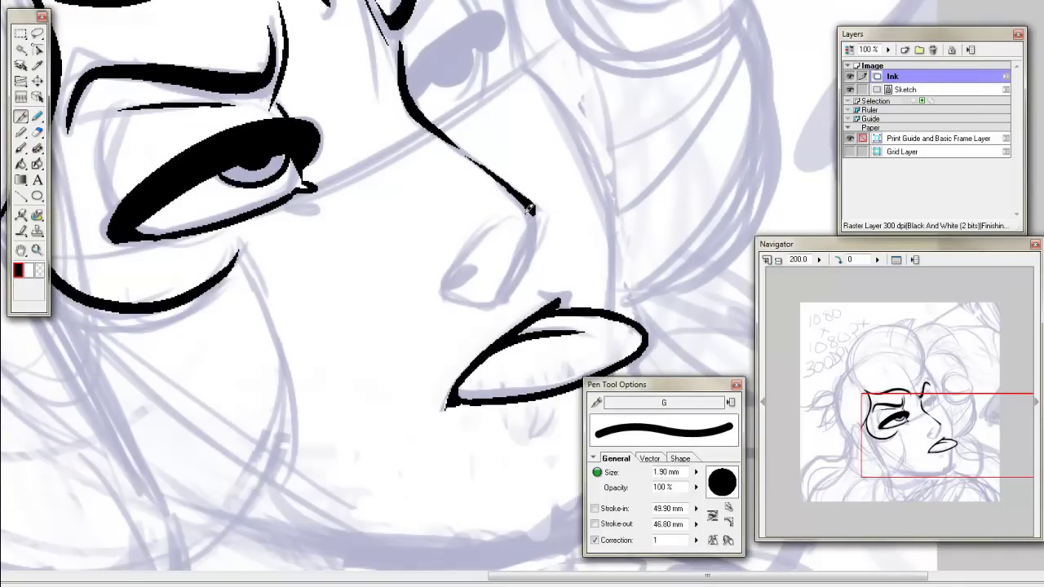
pyautogui.moveTo(534, 201)
pyautogui.mouseDown()
pyautogui.moveTo(539, 222)
pyautogui.moveTo(497, 304)
pyautogui.mouseUp()
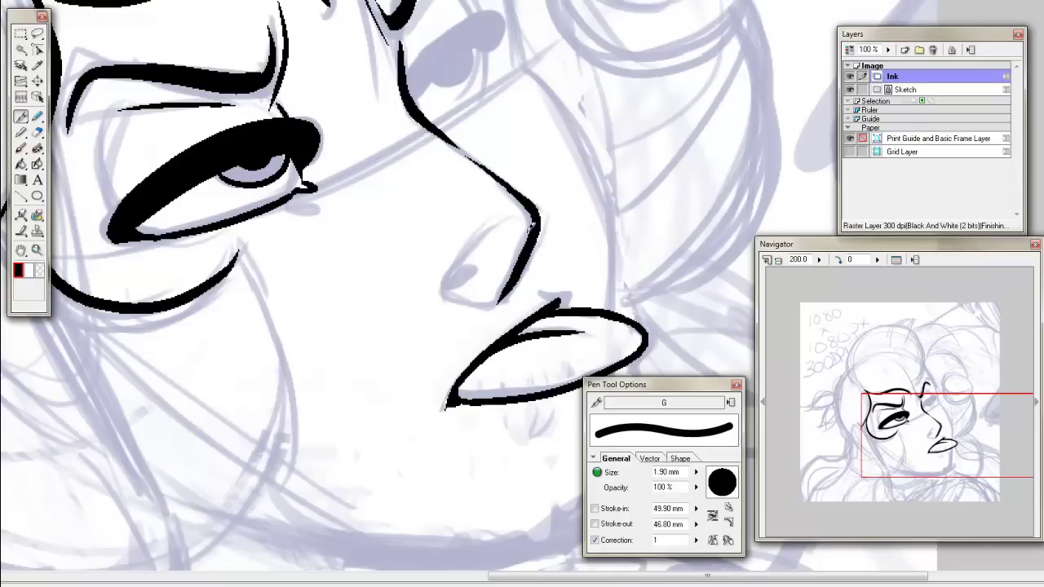
pyautogui.hotkey('ctrl', 'z')
pyautogui.moveTo(533, 201)
pyautogui.mouseDown()
pyautogui.moveTo(530, 251)
pyautogui.moveTo(504, 300)
pyautogui.mouseUp()
pyautogui.moveTo(477, 265)
pyautogui.mouseDown()
pyautogui.moveTo(446, 276)
pyautogui.moveTo(458, 285)
pyautogui.moveTo(472, 272)
pyautogui.moveTo(456, 277)
pyautogui.mouseUp()
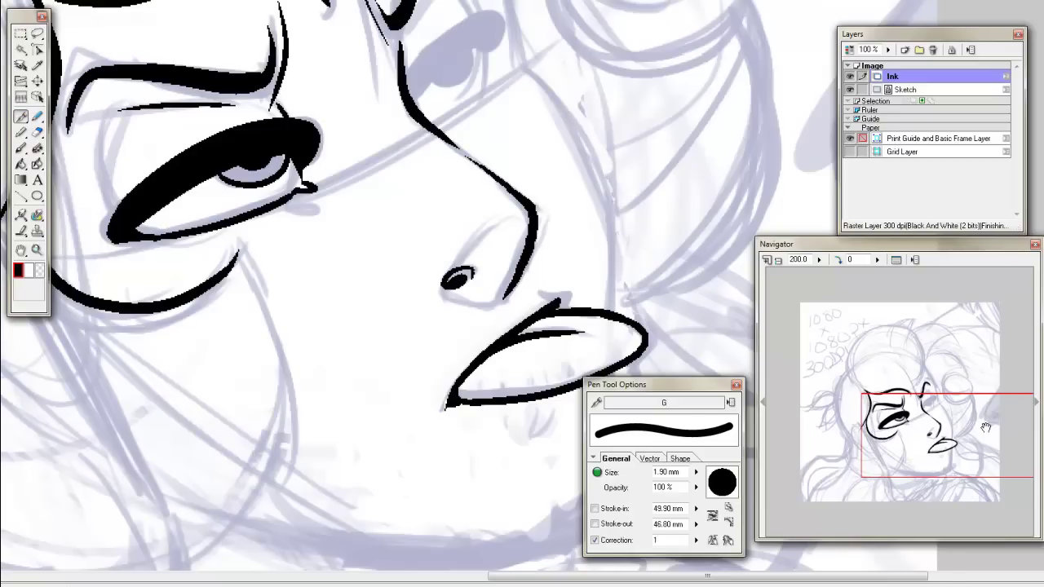
pyautogui.moveTo(983, 420); pyautogui.dragTo(1001, 379)
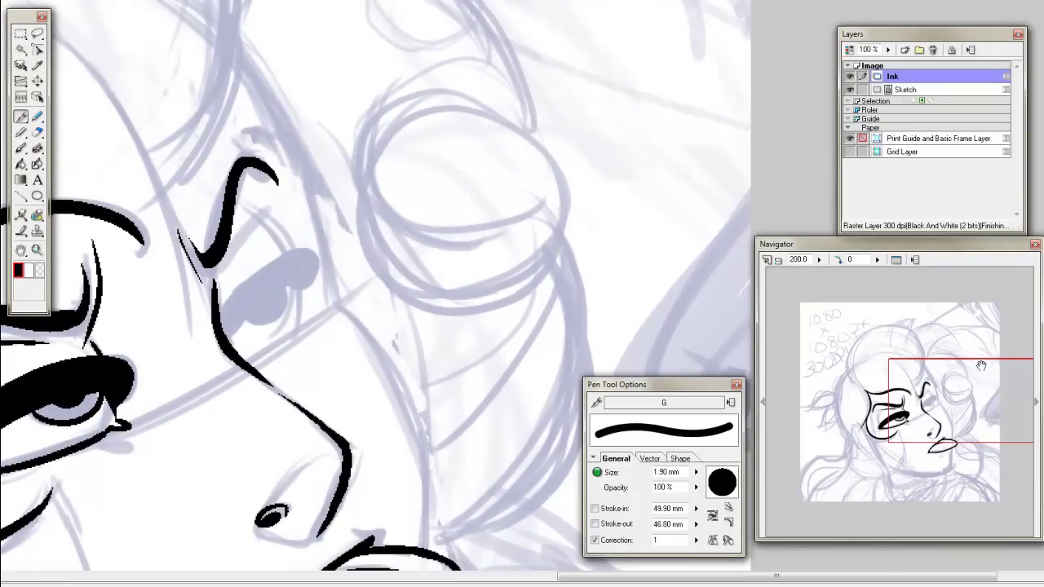
# Pan down over the lips and chin, then ink a tapered hair strand out to the left.
pyautogui.click(938, 392)
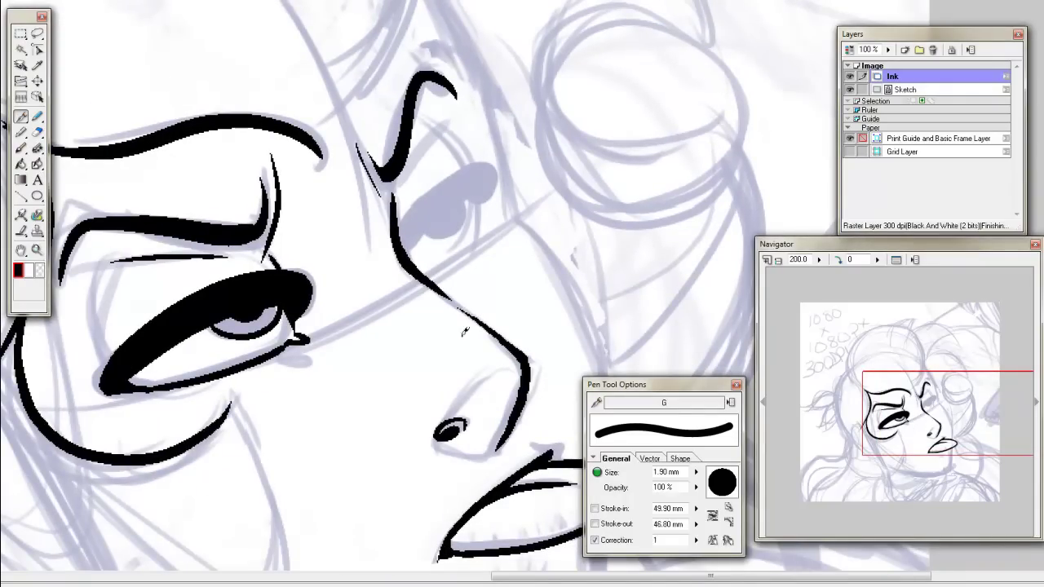
pyautogui.moveTo(935, 405); pyautogui.dragTo(937, 435)
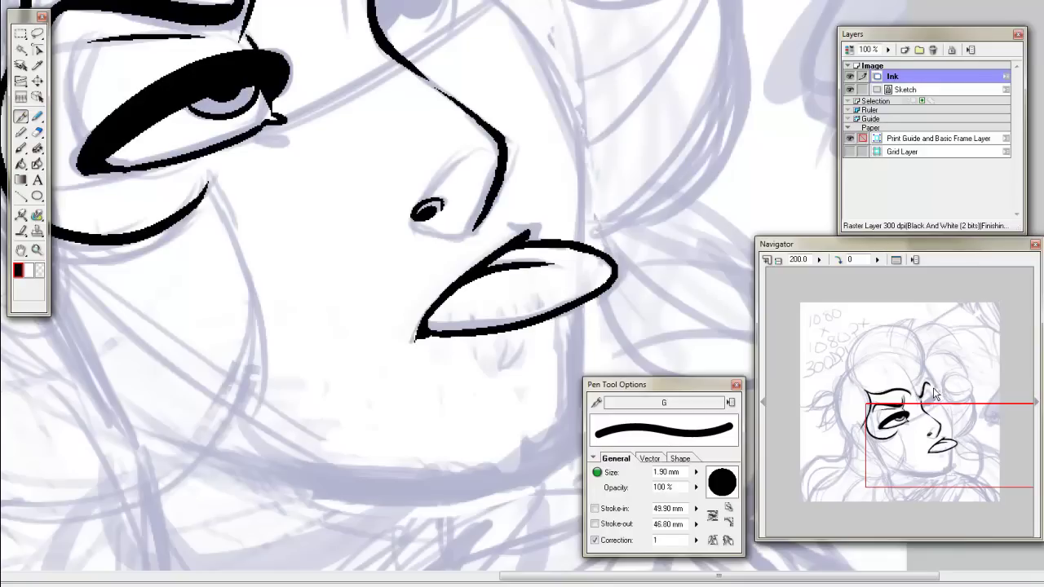
pyautogui.moveTo(956, 434)
pyautogui.mouseDown()
pyautogui.moveTo(960, 447)
pyautogui.moveTo(970, 438)
pyautogui.mouseUp()
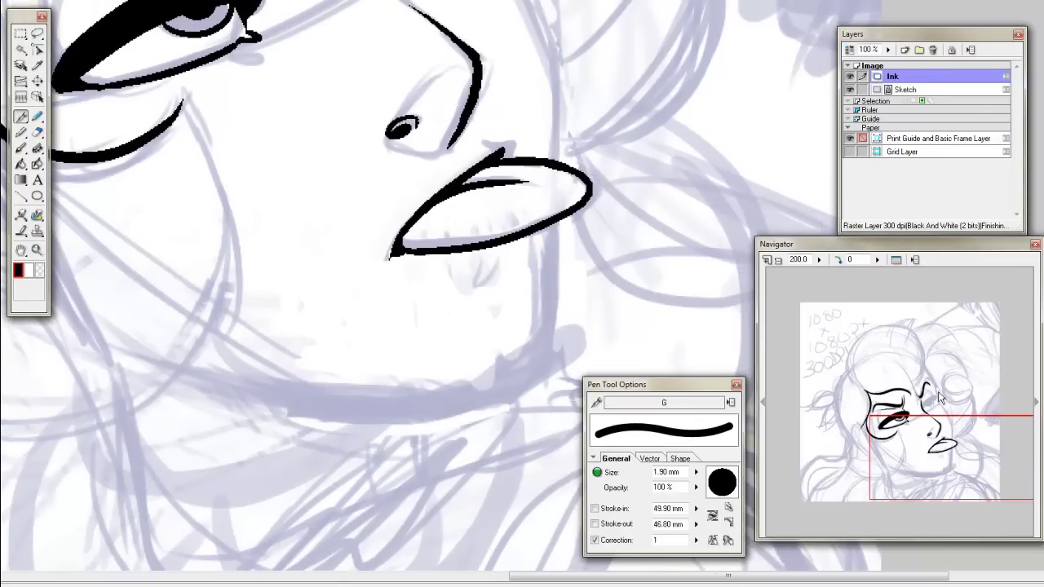
pyautogui.click(929, 432)
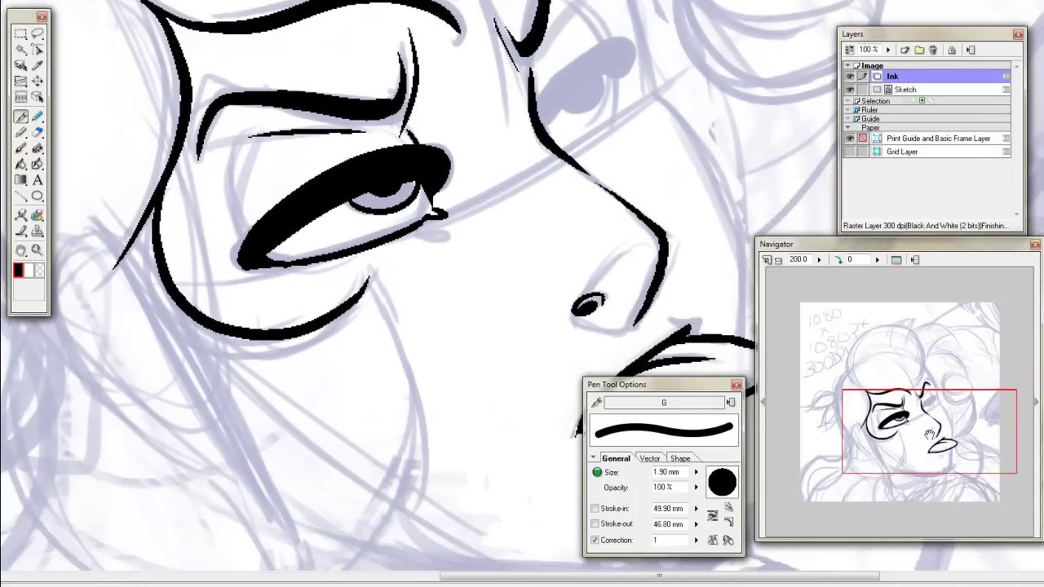
pyautogui.moveTo(929, 432)
pyautogui.mouseDown()
pyautogui.moveTo(932, 451)
pyautogui.moveTo(949, 451)
pyautogui.moveTo(950, 477)
pyautogui.moveTo(899, 420)
pyautogui.moveTo(893, 460)
pyautogui.moveTo(955, 462)
pyautogui.moveTo(927, 452)
pyautogui.moveTo(946, 418)
pyautogui.moveTo(935, 412)
pyautogui.moveTo(975, 385)
pyautogui.moveTo(965, 391)
pyautogui.moveTo(977, 366)
pyautogui.moveTo(920, 357)
pyautogui.moveTo(900, 392)
pyautogui.mouseUp()
pyautogui.moveTo(223, 260)
pyautogui.mouseDown()
pyautogui.moveTo(147, 262)
pyautogui.moveTo(6, 365)
pyautogui.moveTo(206, 324)
pyautogui.moveTo(225, 309)
pyautogui.moveTo(123, 464)
pyautogui.moveTo(165, 456)
pyautogui.moveTo(232, 400)
pyautogui.mouseUp()
# Set the pen Correction to 6 and start inking the left contour of the head.
pyautogui.click(661, 540)
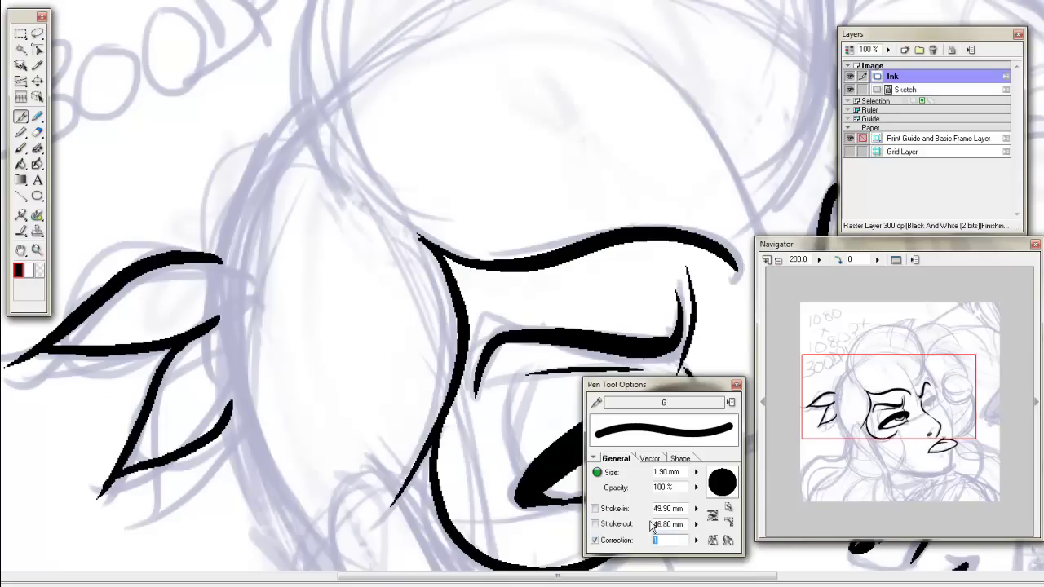
pyautogui.write('6')
pyautogui.moveTo(310, 104)
pyautogui.mouseDown()
pyautogui.moveTo(240, 209)
pyautogui.moveTo(218, 334)
pyautogui.mouseUp()
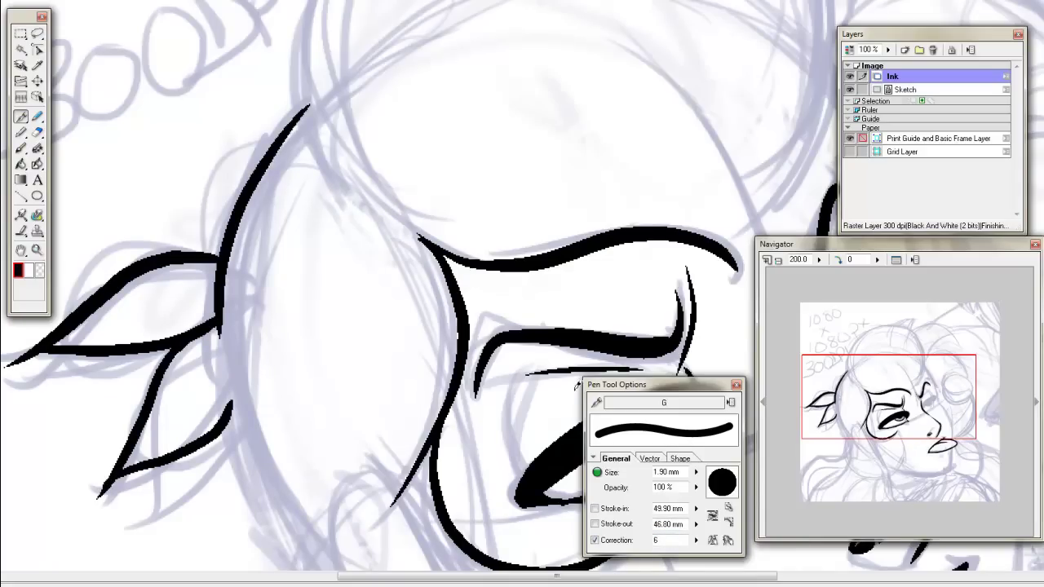
# Continue the left head contour downward beside the hair tuft, panning to follow it.
pyautogui.moveTo(925, 421); pyautogui.dragTo(916, 441)
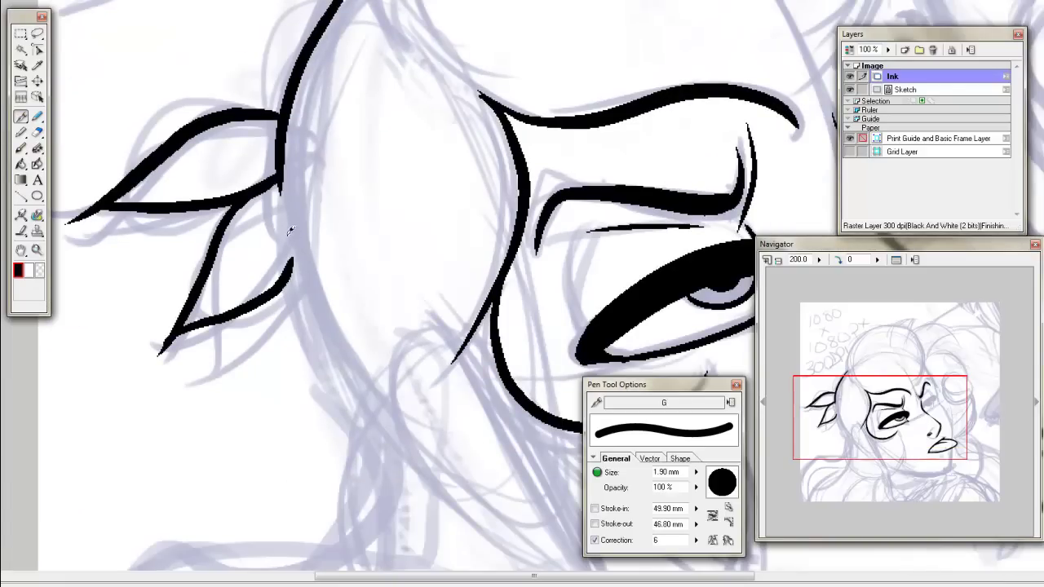
pyautogui.moveTo(290, 230)
pyautogui.mouseDown()
pyautogui.moveTo(342, 398)
pyautogui.moveTo(380, 445)
pyautogui.mouseUp()
pyautogui.moveTo(906, 424)
pyautogui.mouseDown()
pyautogui.moveTo(920, 453)
pyautogui.moveTo(1002, 415)
pyautogui.moveTo(1021, 390)
pyautogui.moveTo(1017, 369)
pyautogui.moveTo(1019, 379)
pyautogui.moveTo(993, 357)
pyautogui.moveTo(1016, 356)
pyautogui.moveTo(1004, 385)
pyautogui.moveTo(983, 371)
pyautogui.mouseUp()
pyautogui.moveTo(954, 402); pyautogui.dragTo(939, 402)
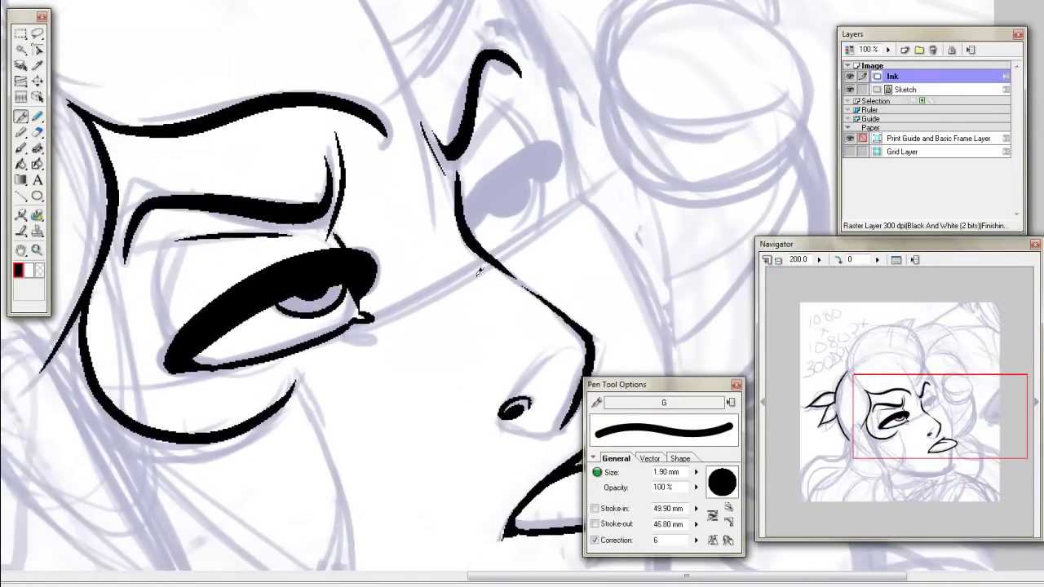